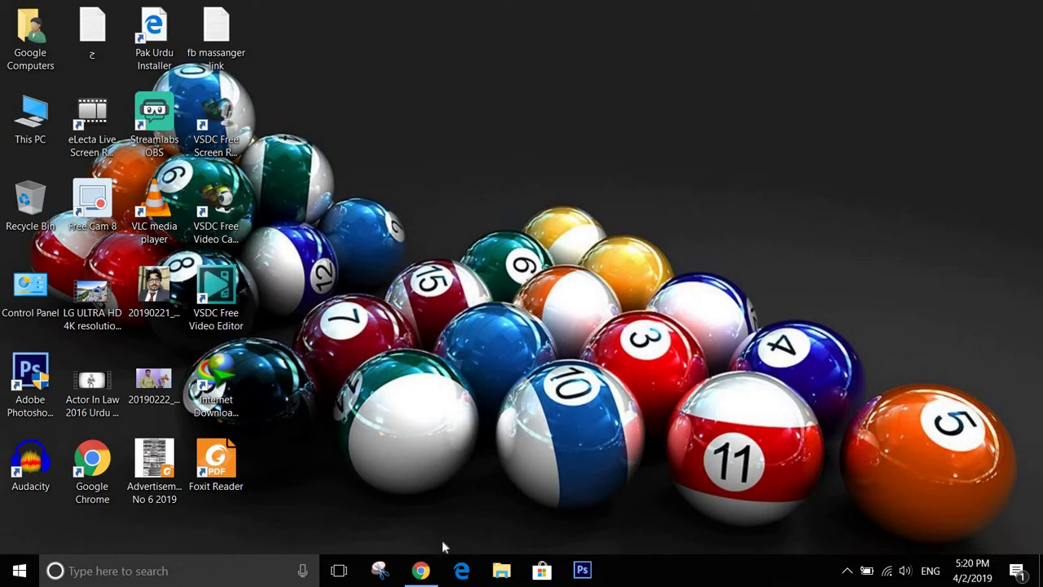
- Switch to Chrome, open the WordPress site's front end in a new tab, and look through the My Shop page
left_click(430, 575)
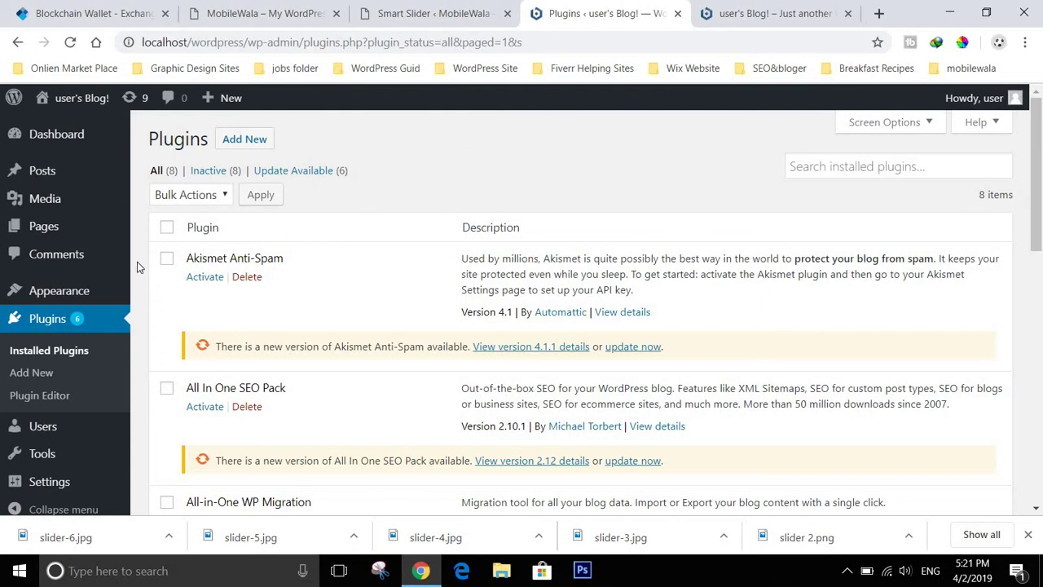
mouse_move(81, 309)
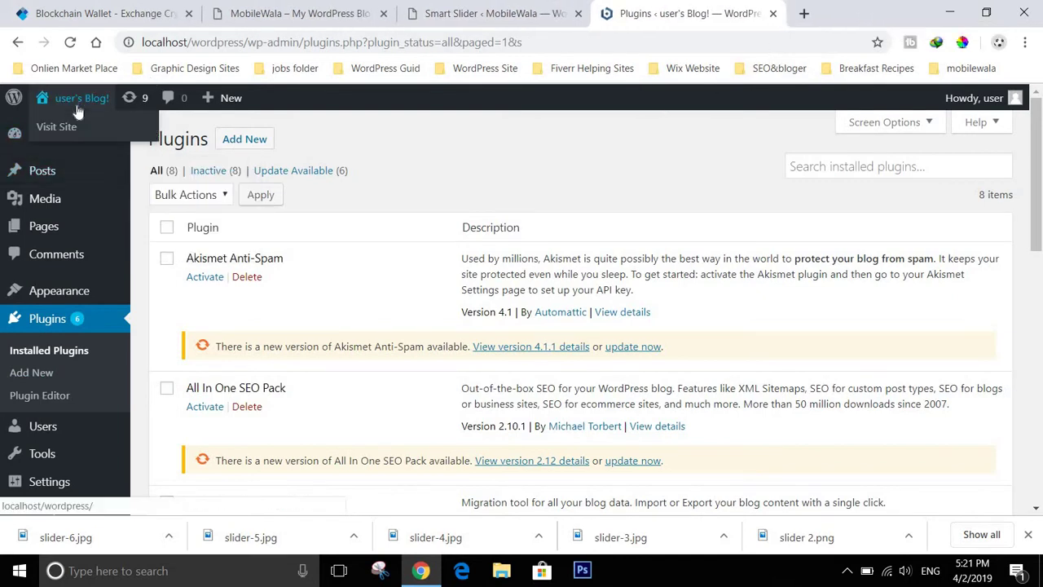
mouse_move(76, 106)
right_click(69, 135)
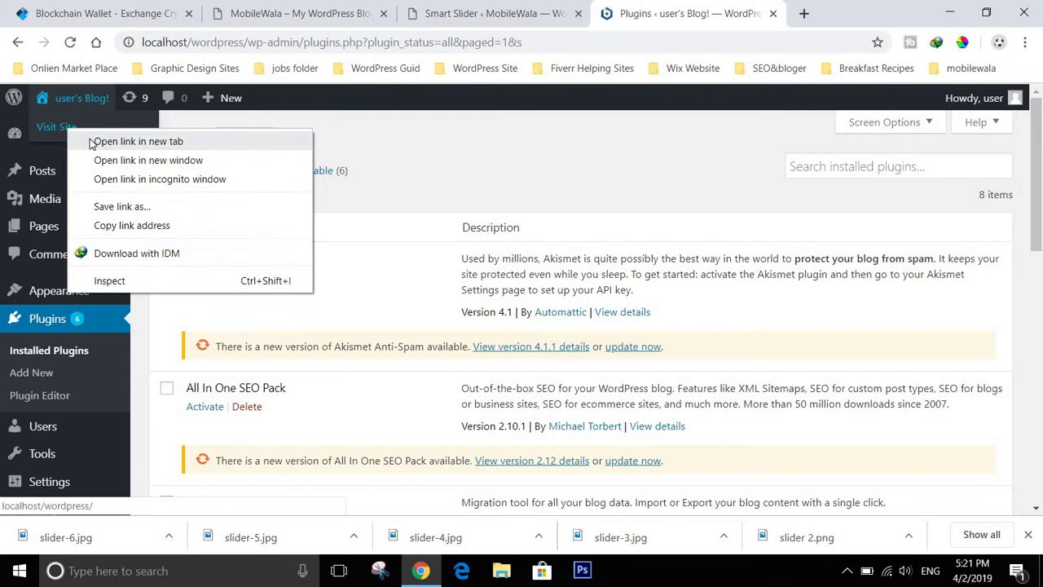
left_click(136, 141)
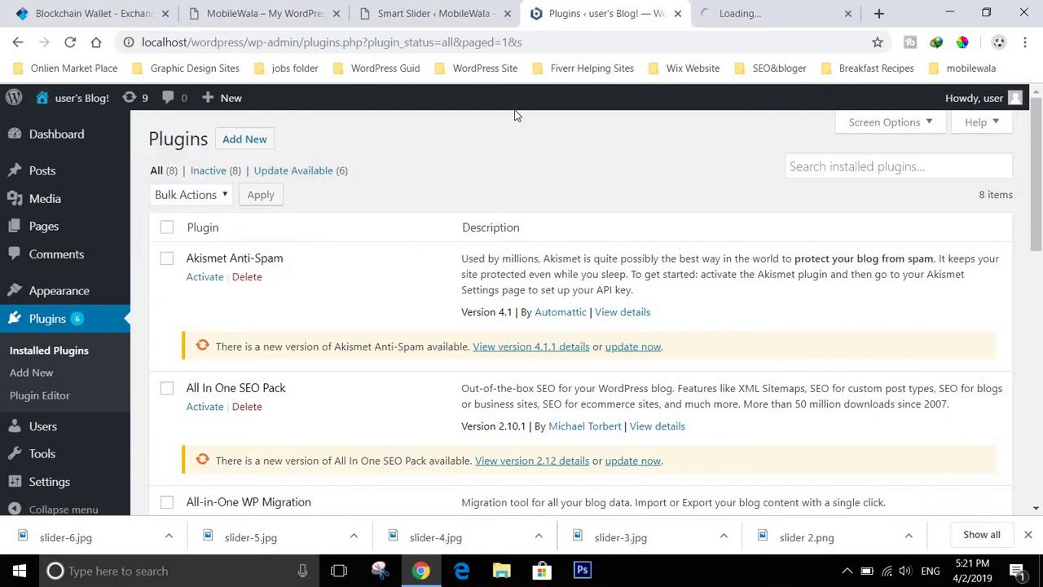
left_click(750, 6)
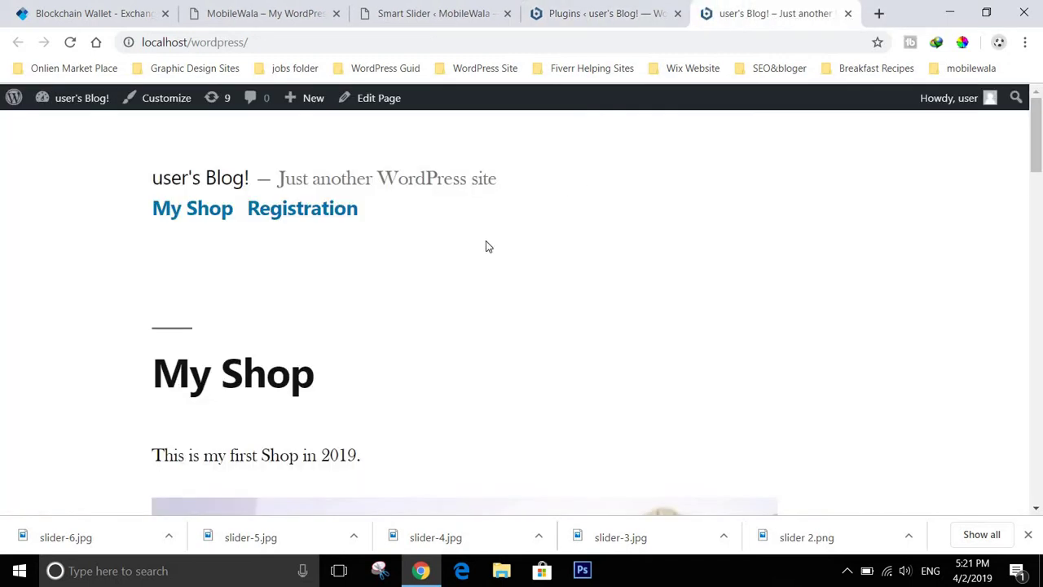
scroll(486, 245, "down", 10)
scroll(486, 246, "down", 3)
scroll(487, 246, "up", 15)
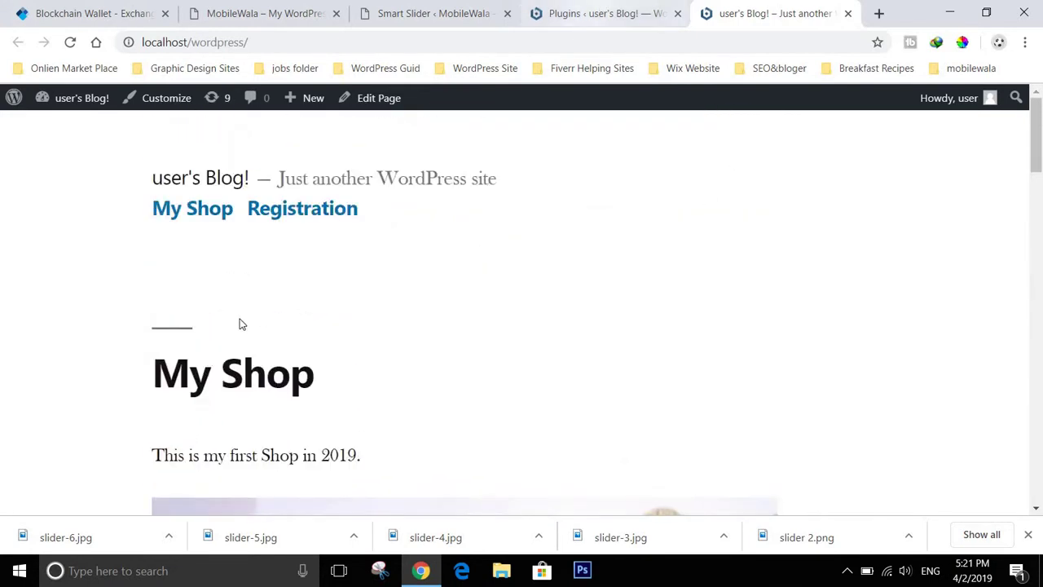
scroll(167, 353, "down", 1)
scroll(167, 353, "down", 3)
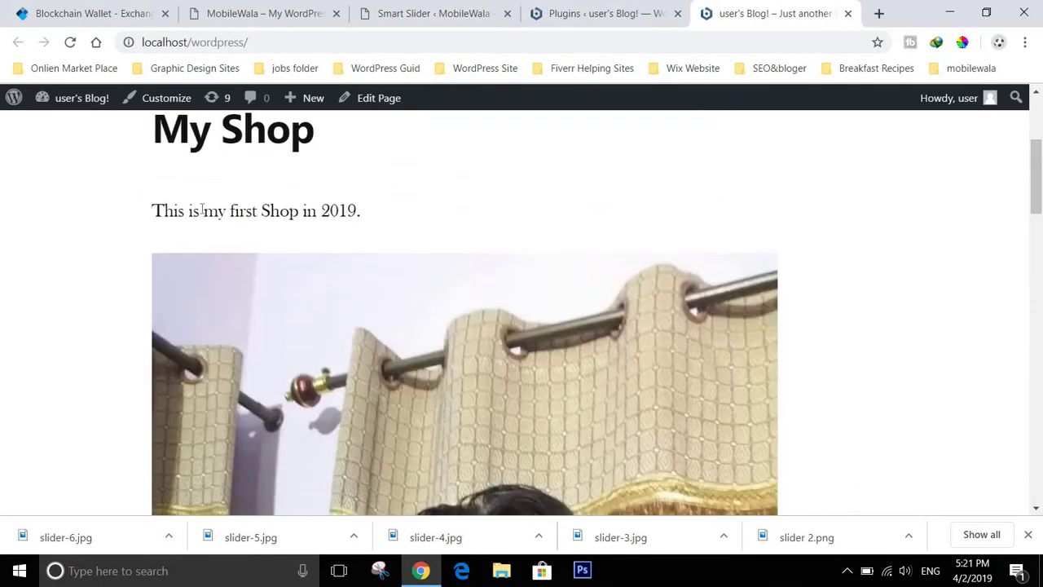
- Return to the site's plugin administration and search for new plugins with the keyword "smart slider"
left_click(591, 11)
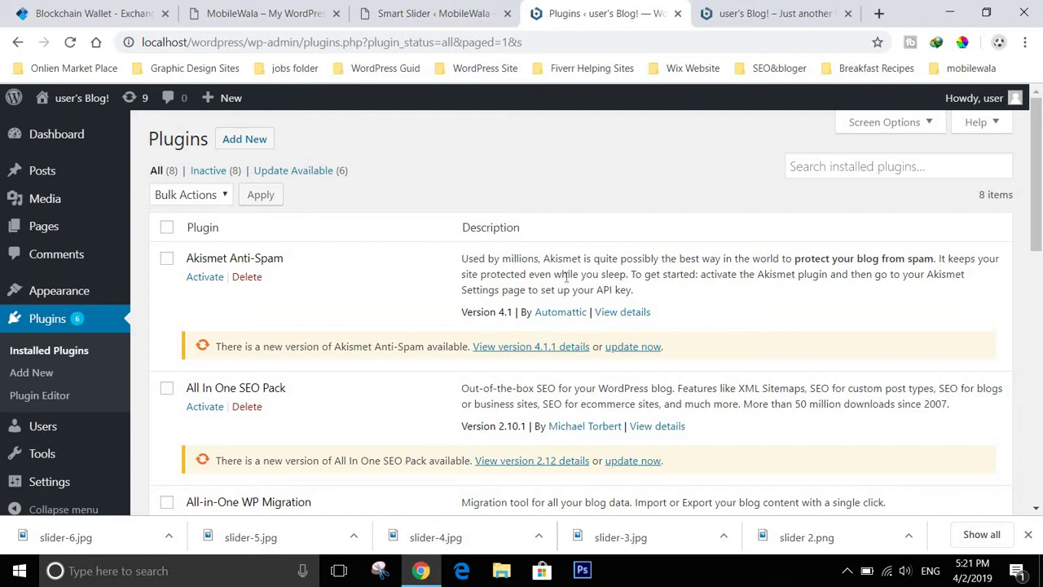
left_click(38, 322)
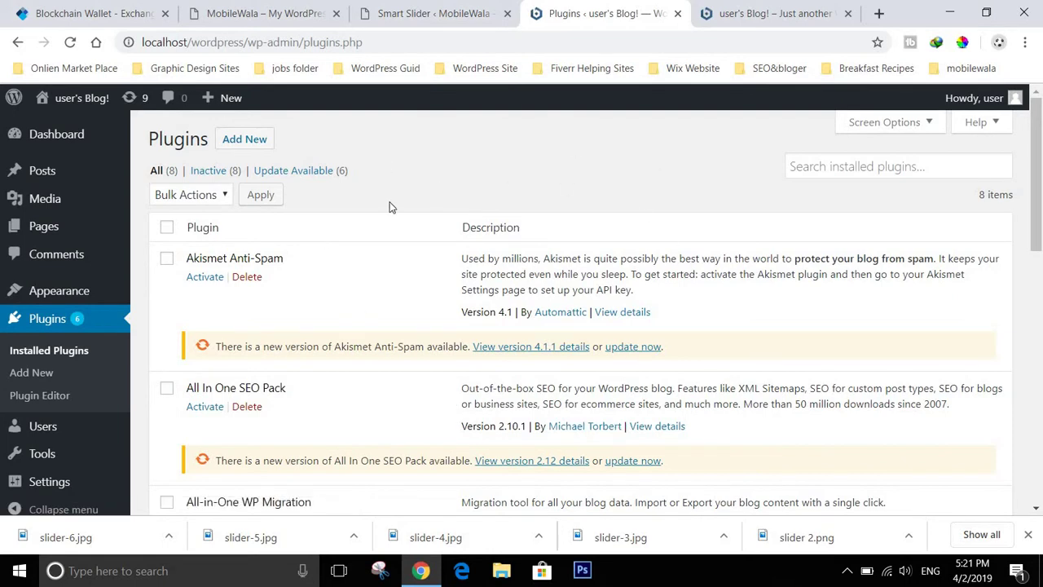
left_click(273, 140)
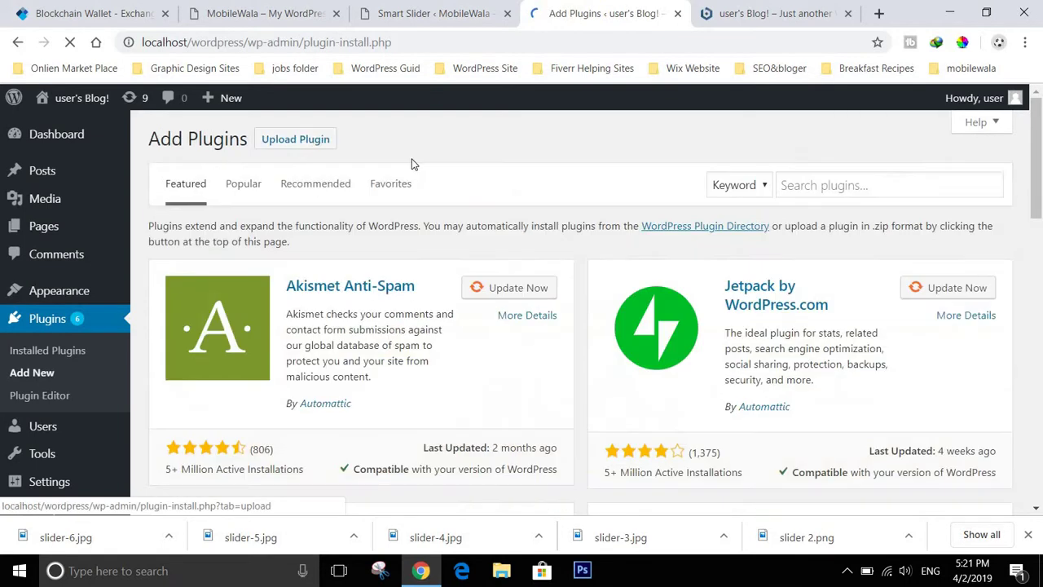
left_click(838, 186)
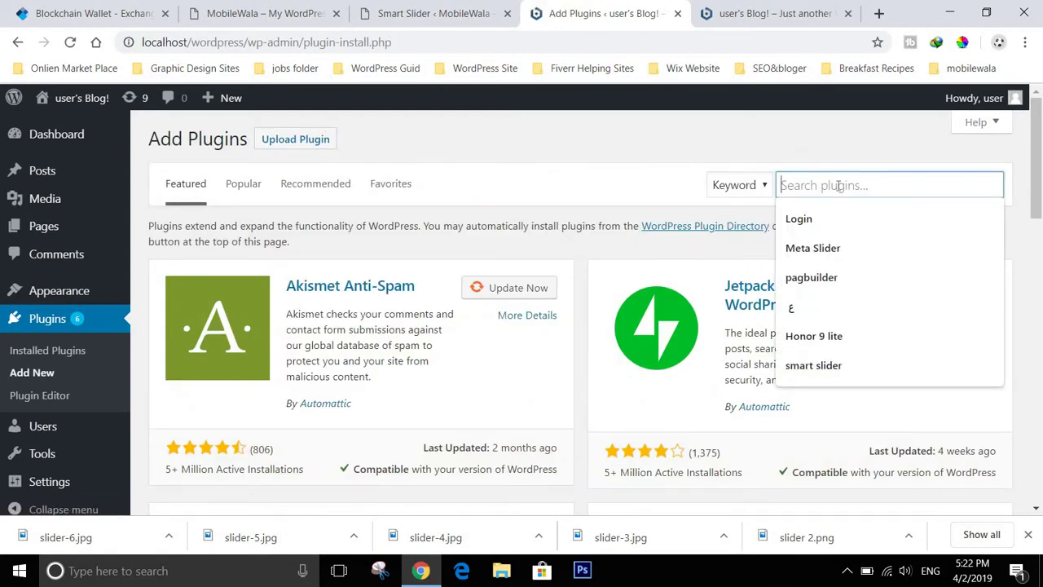
type("sma")
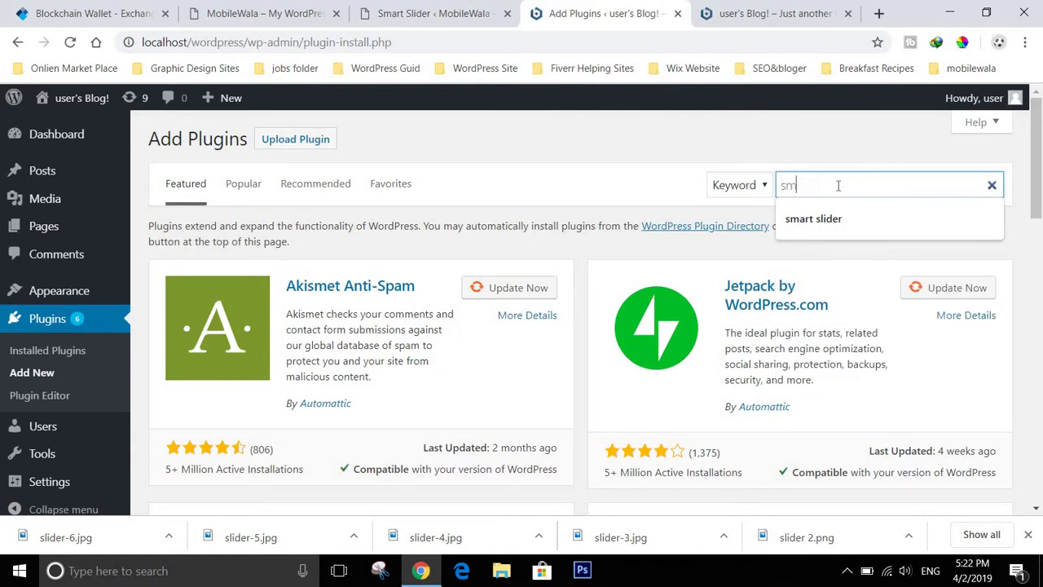
type("rt slider")
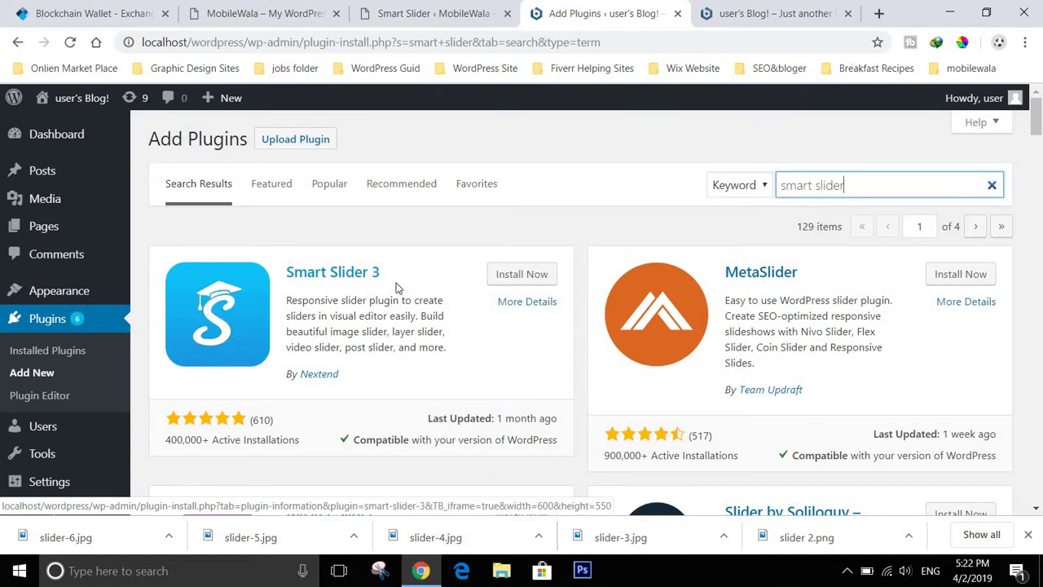
- Install the Smart Slider 3 plugin by Nextend from the search results and activate it
left_click(538, 277)
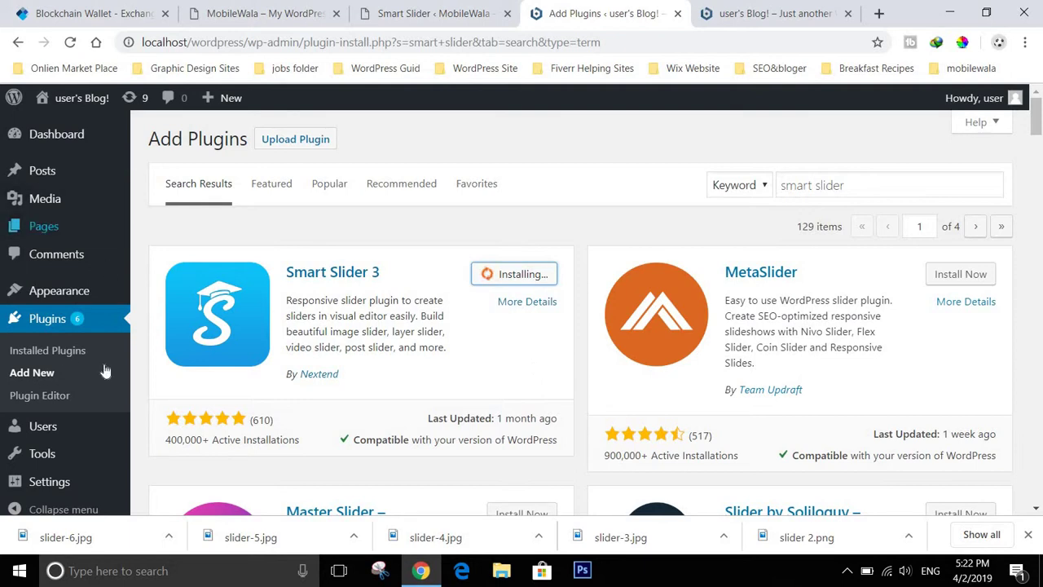
mouse_move(41, 186)
scroll(543, 319, "down", 3)
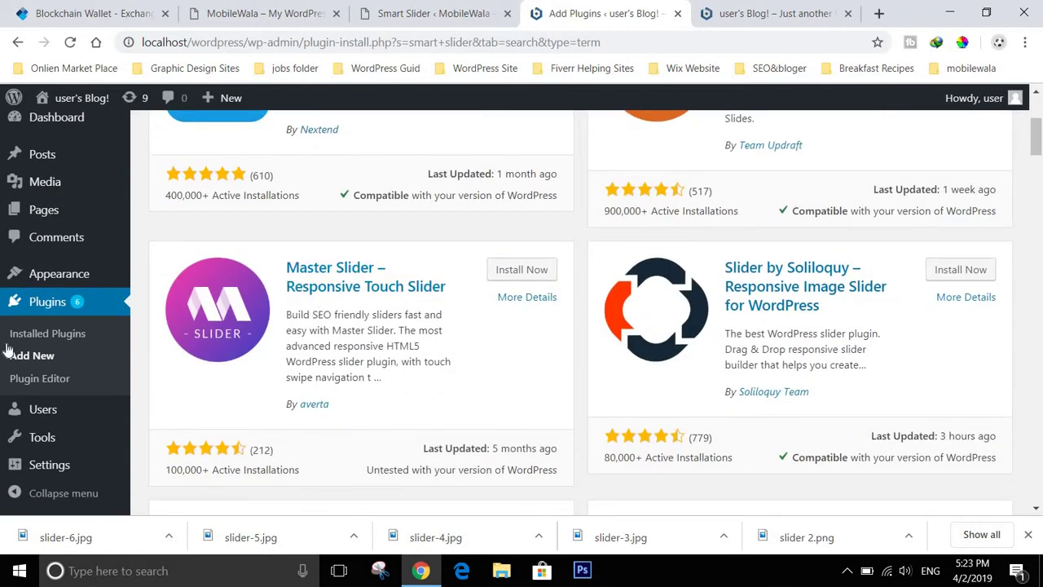
scroll(643, 382, "up", 3)
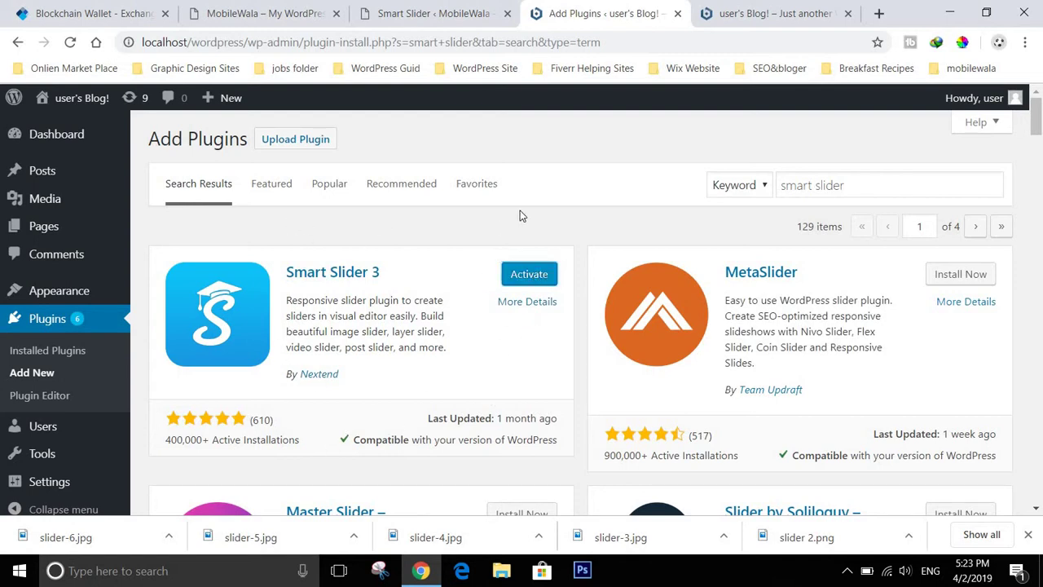
left_click(538, 277)
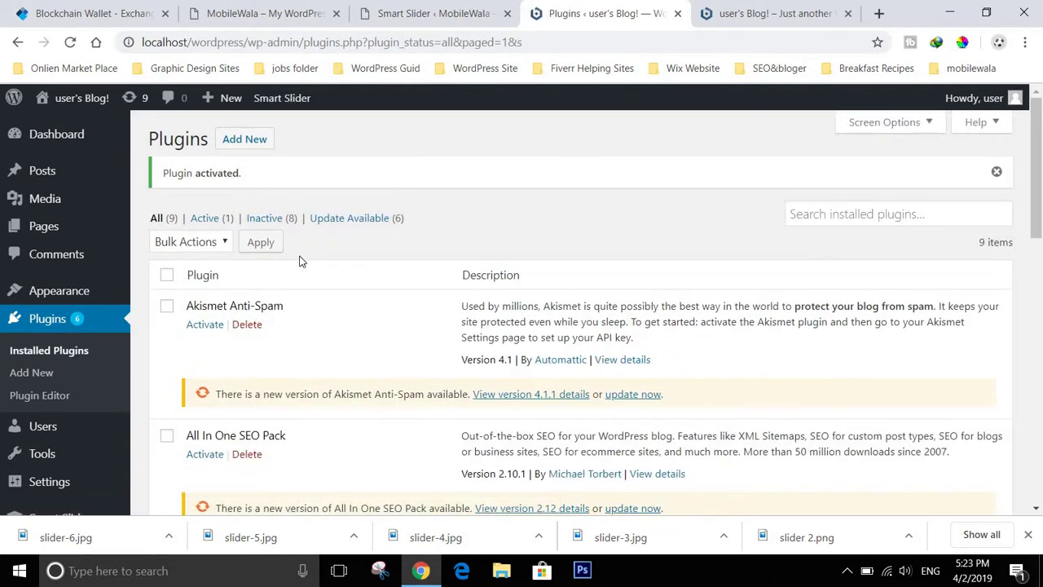
- Find Smart Slider 3 in the installed plugins list, reload the page, and open the Smart Slider dashboard
scroll(299, 260, "down", 8)
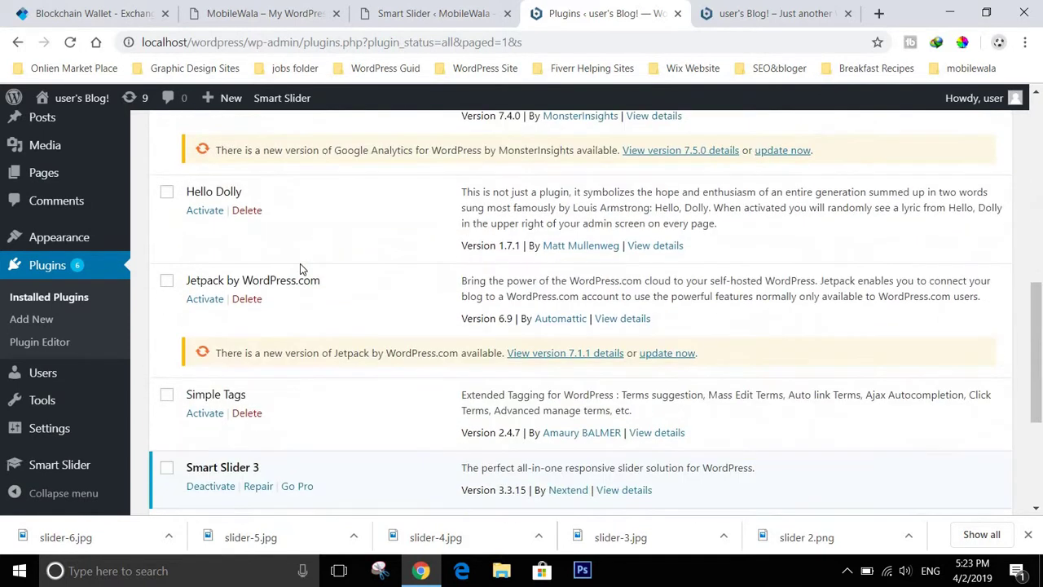
scroll(300, 267, "up", 1)
scroll(270, 328, "down", 3)
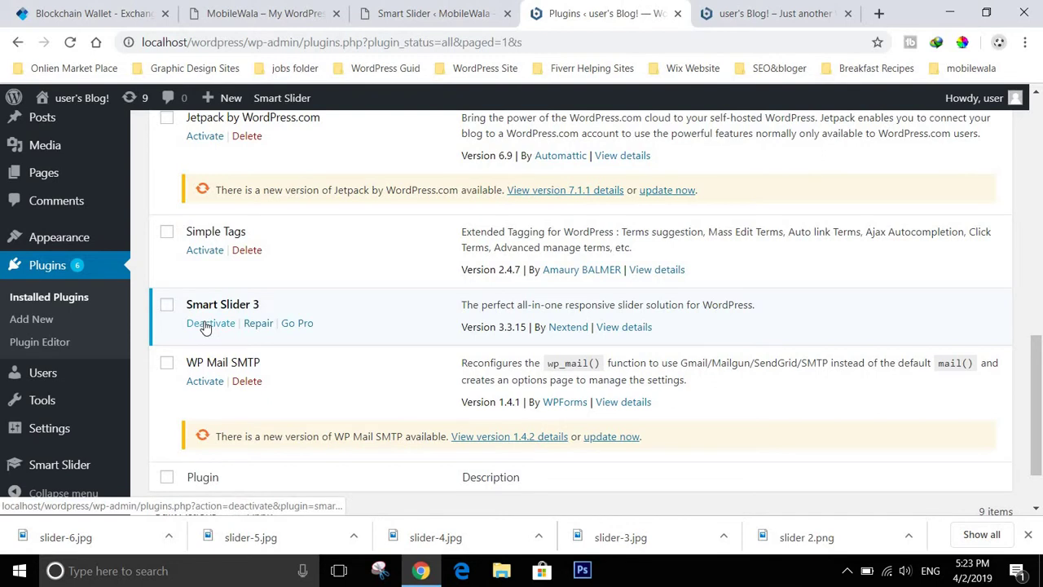
scroll(82, 122, "up", 1)
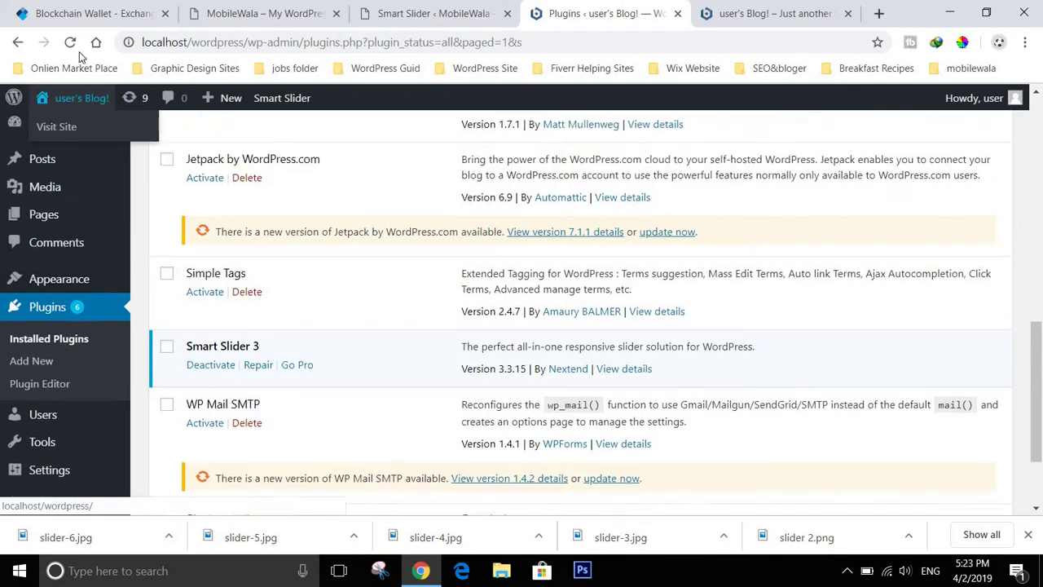
left_click(70, 42)
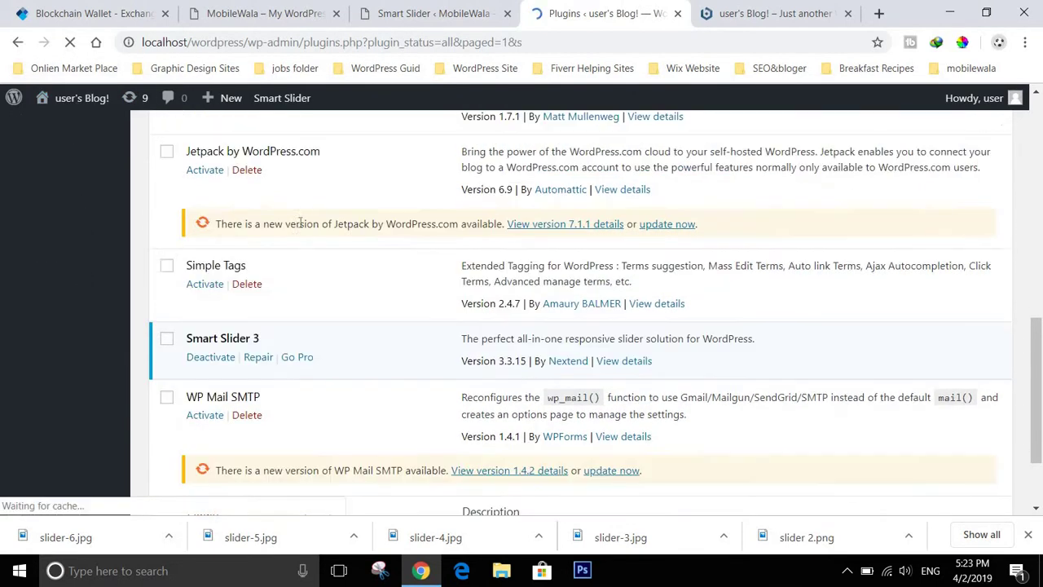
scroll(45, 350, "down", 1)
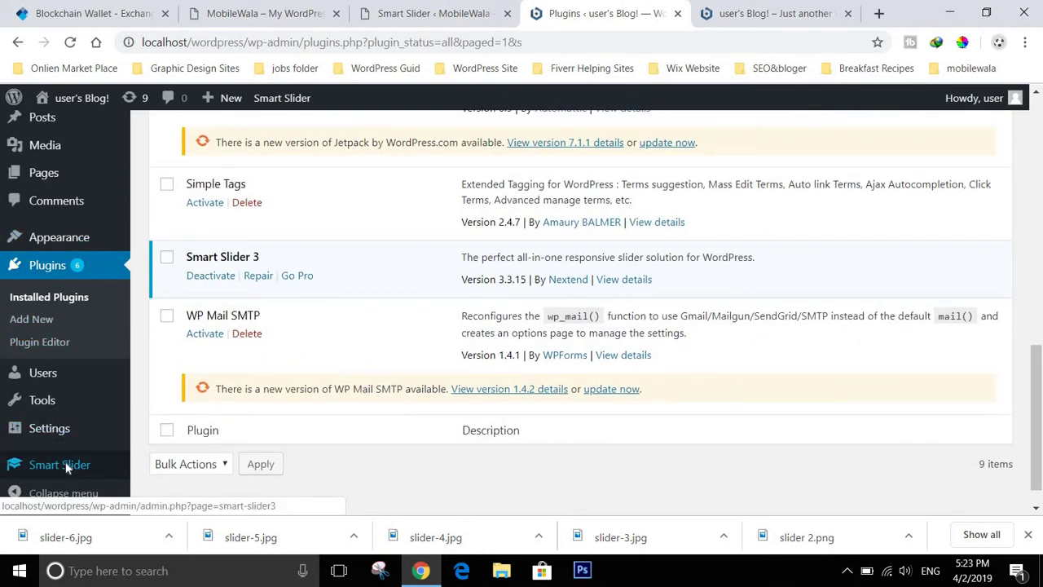
left_click(59, 464)
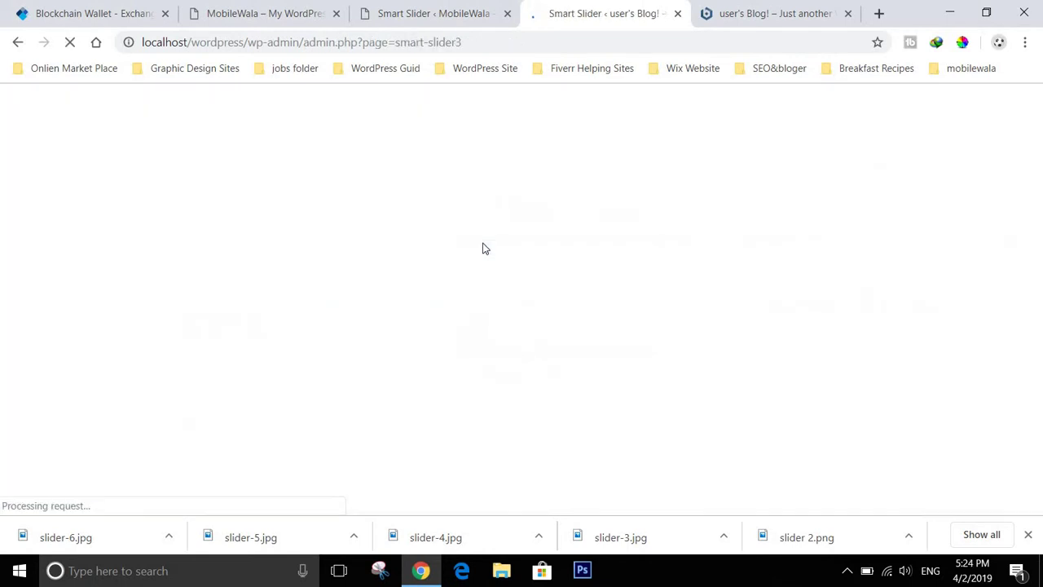
- Delete the existing slider "Slider apna" from the Smart Slider dashboard and dismiss the notification
scroll(482, 248, "down", 4)
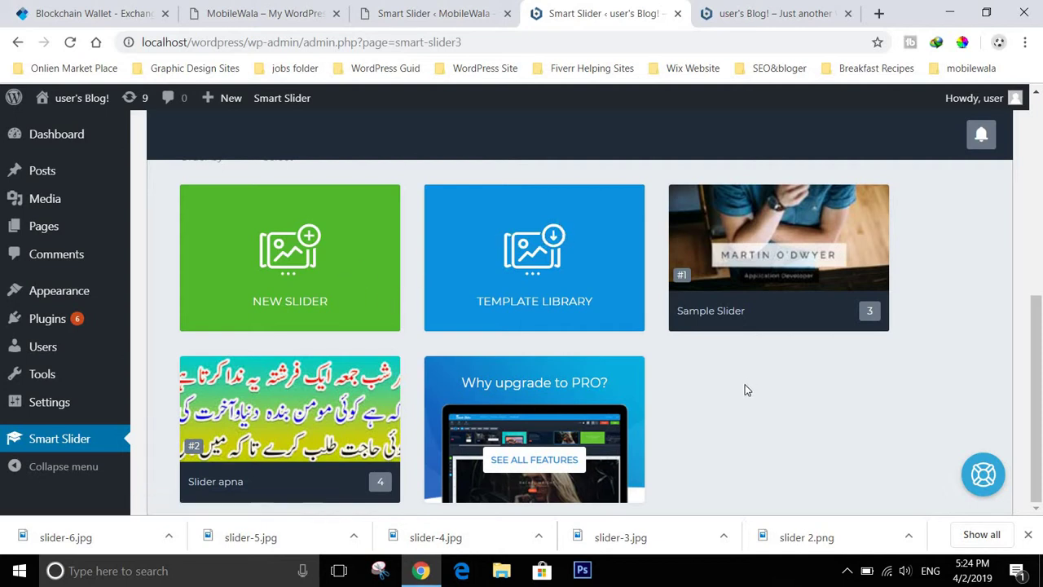
mouse_move(372, 407)
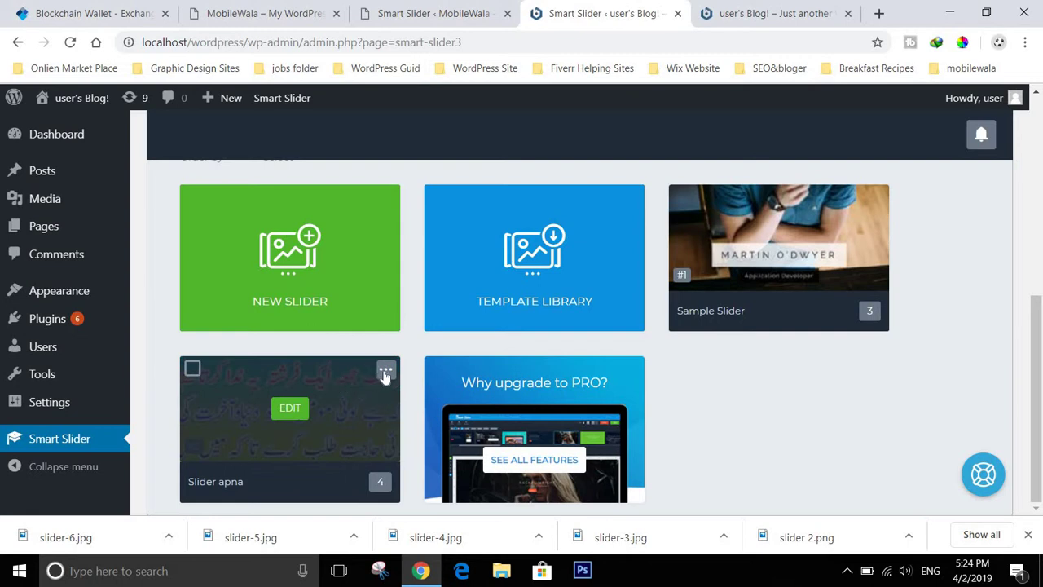
left_click(386, 371)
left_click(386, 371)
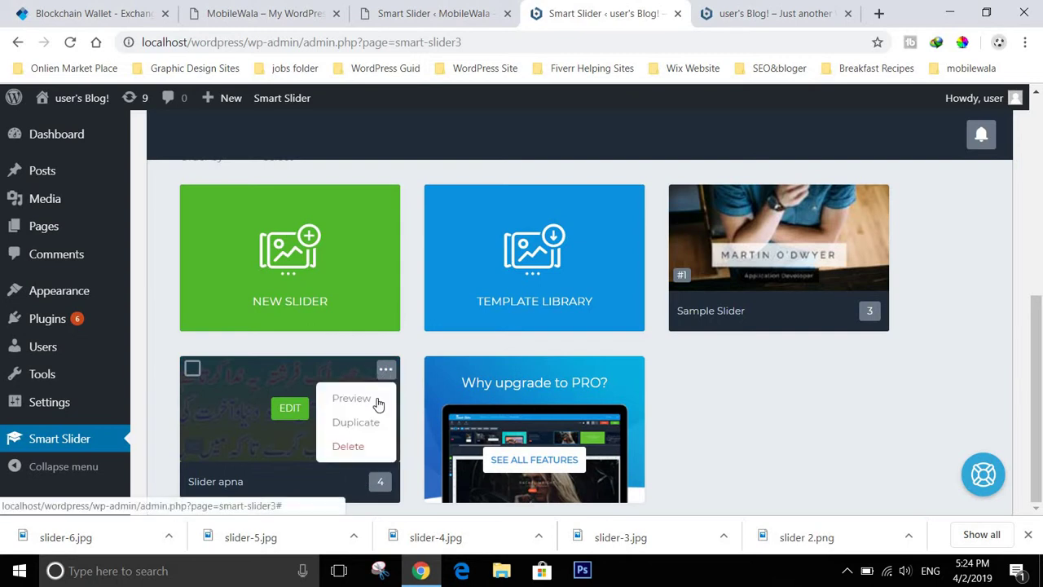
left_click(357, 446)
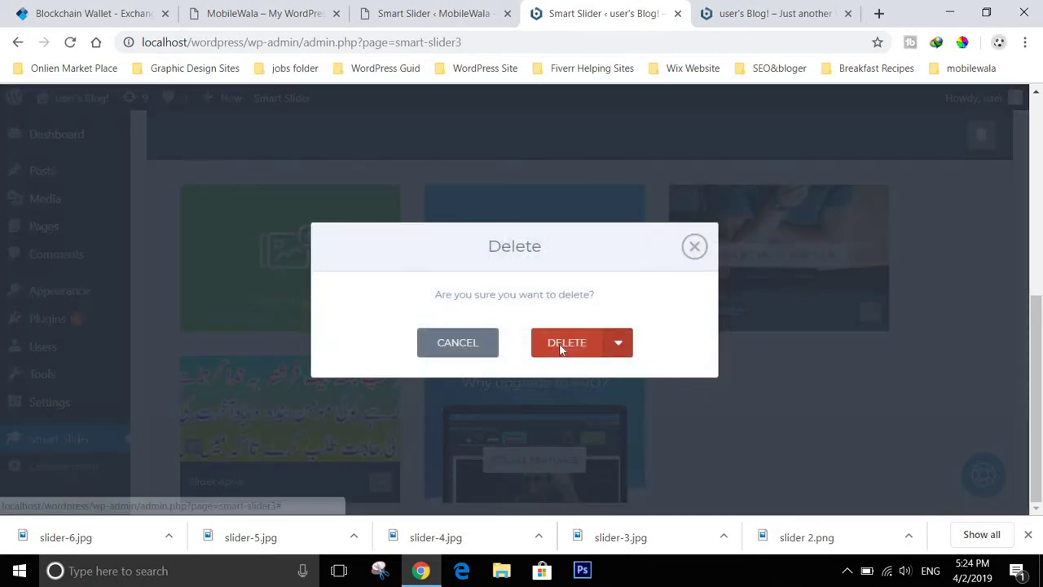
left_click(559, 344)
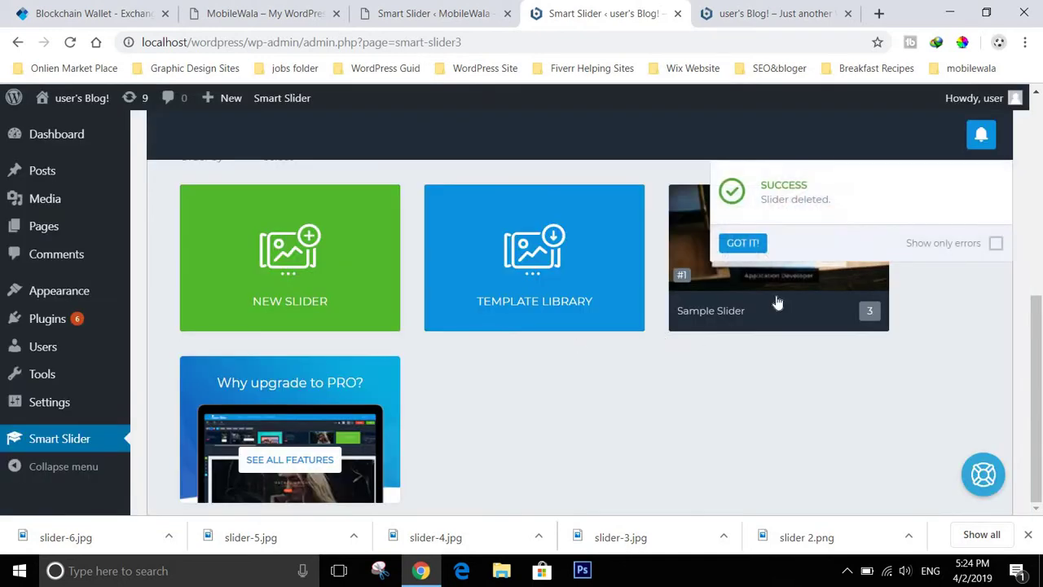
left_click(741, 243)
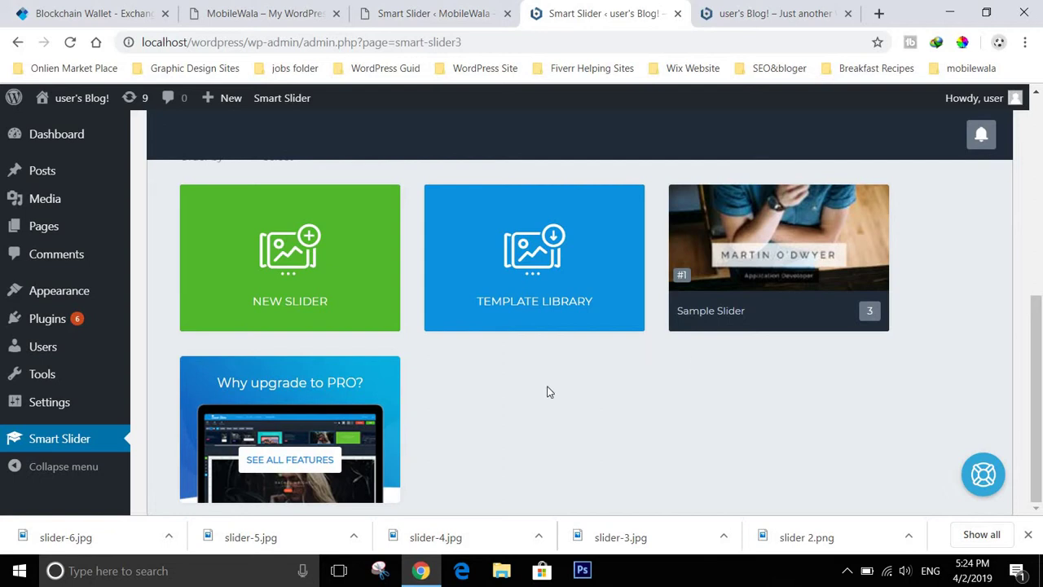
- Create a new slider named "Slider one" with the Full width preset and dismiss the notification
scroll(547, 390, "up", 5)
scroll(546, 390, "down", 5)
left_click(295, 251)
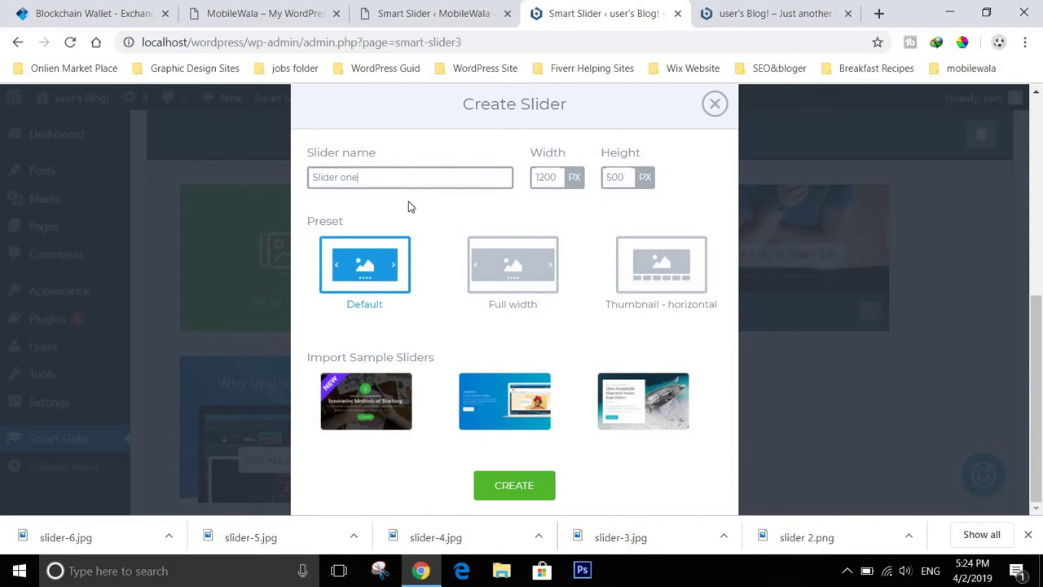
left_click(410, 207)
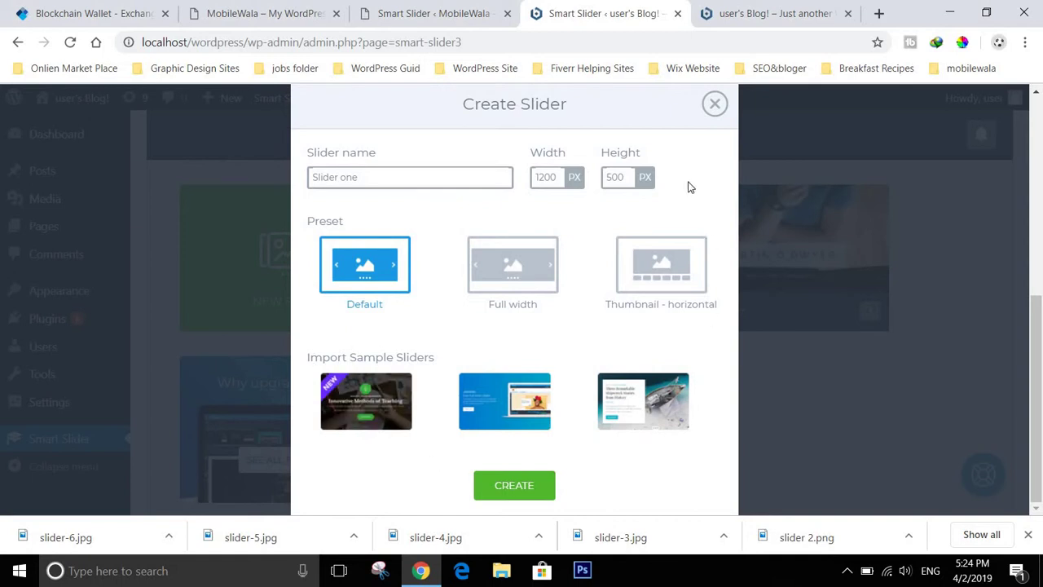
left_click(539, 266)
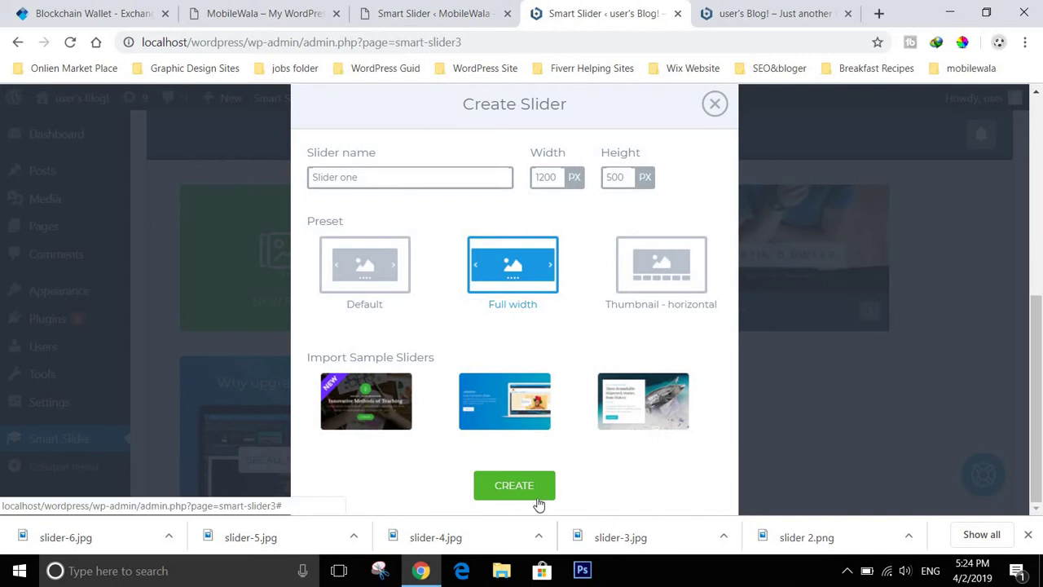
left_click(514, 485)
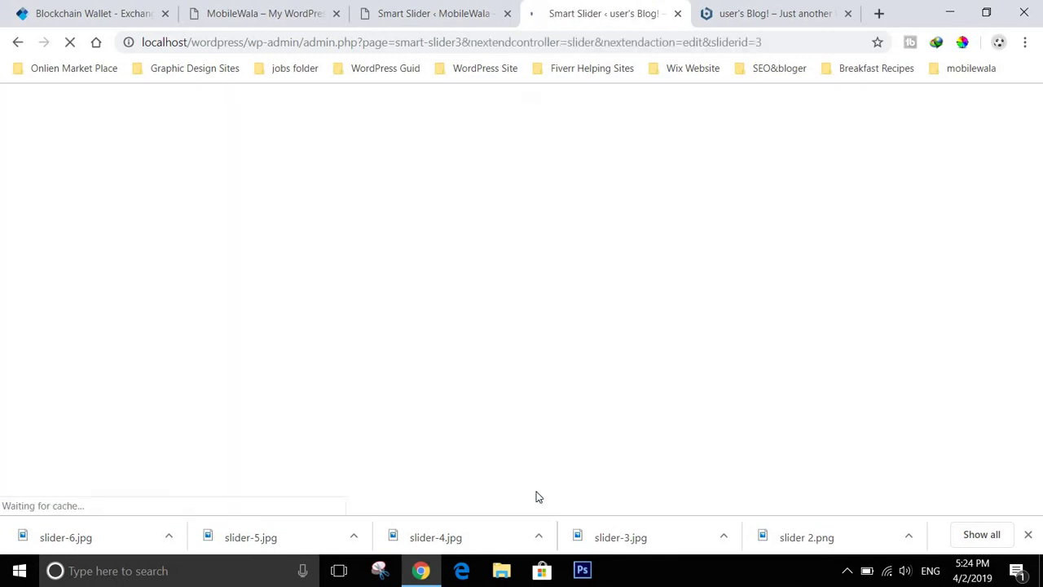
scroll(582, 269, "down", 4)
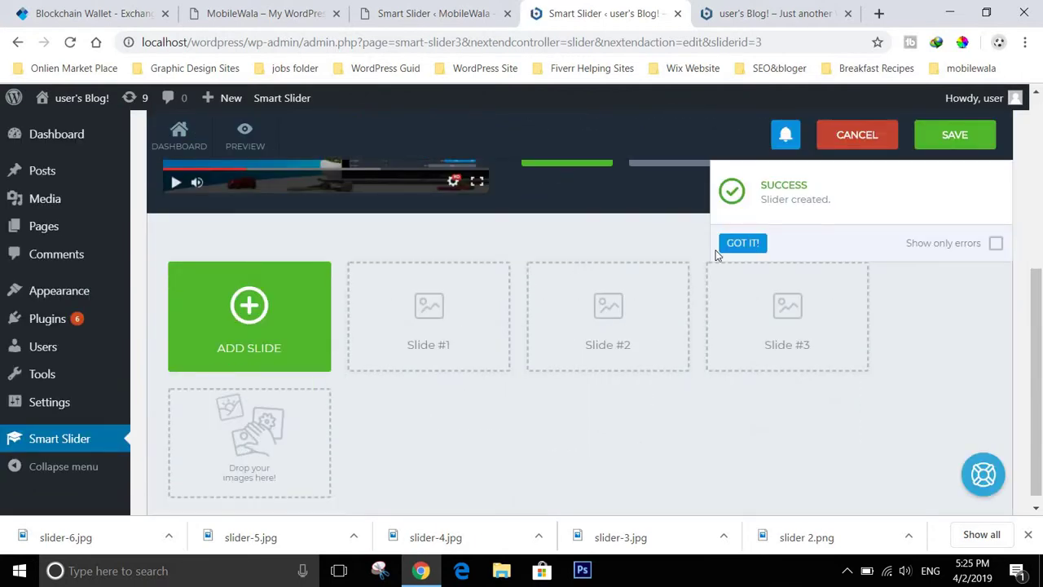
left_click(743, 243)
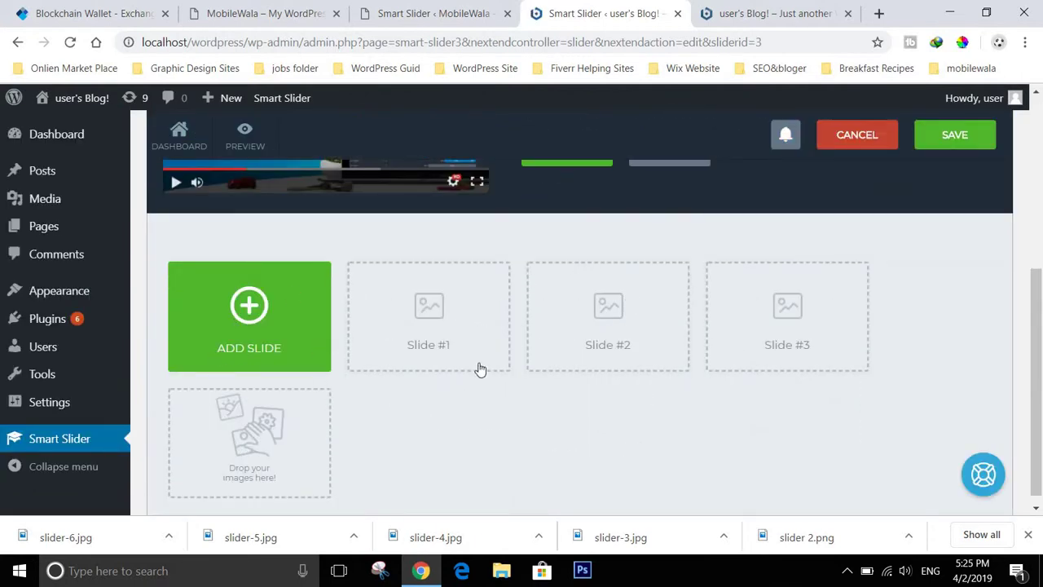
- Add the mockup-design-Justinmind-header image from the media library as the first slide and dismiss the notification
left_click(400, 321)
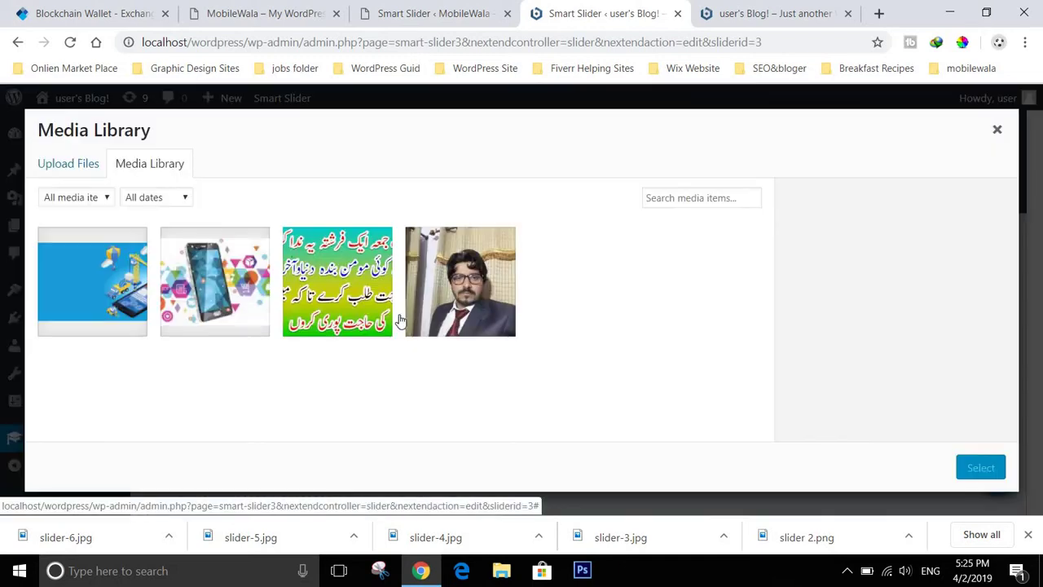
left_click(121, 281)
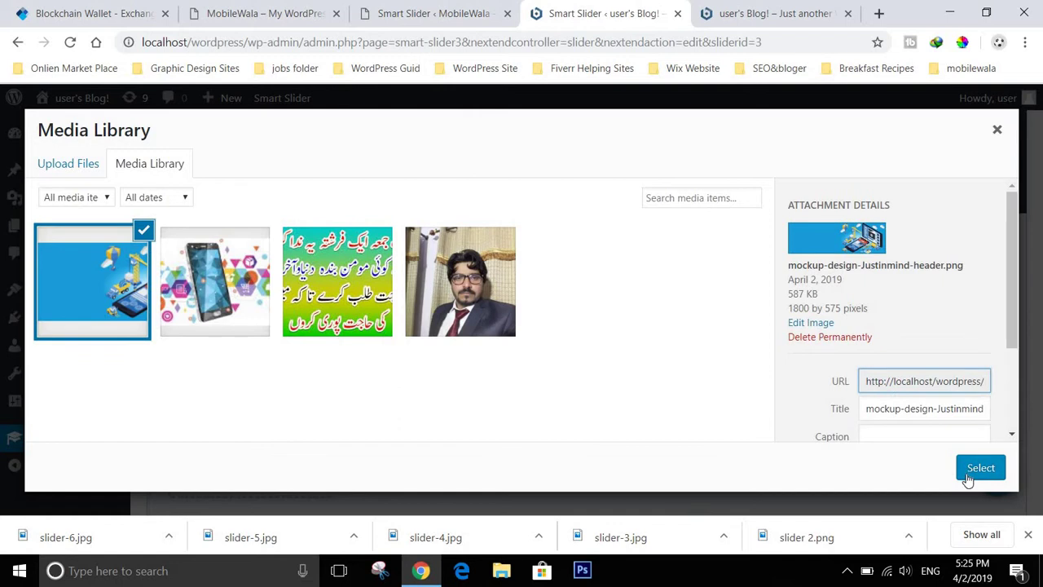
left_click(980, 467)
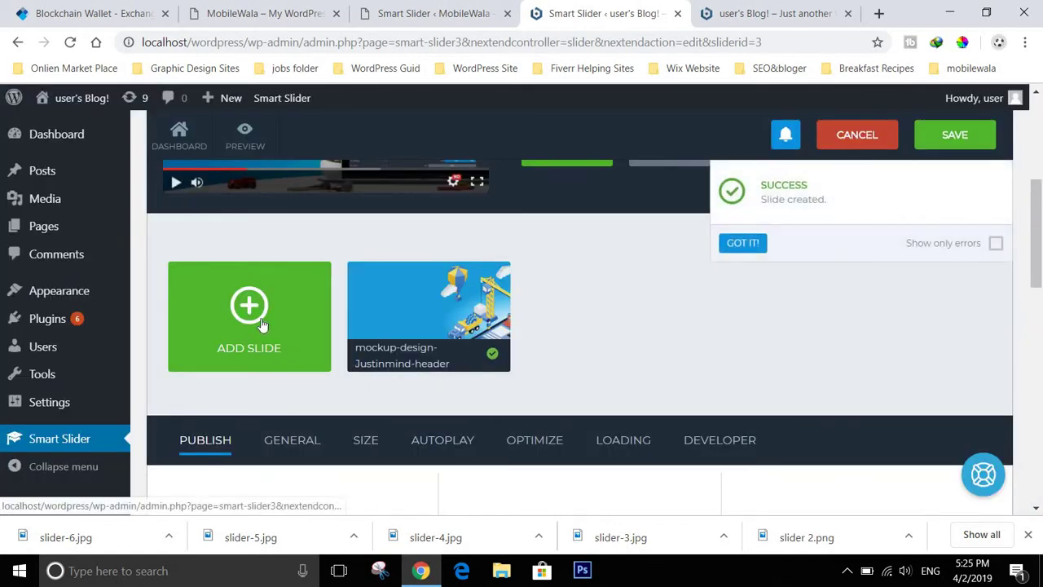
left_click(756, 242)
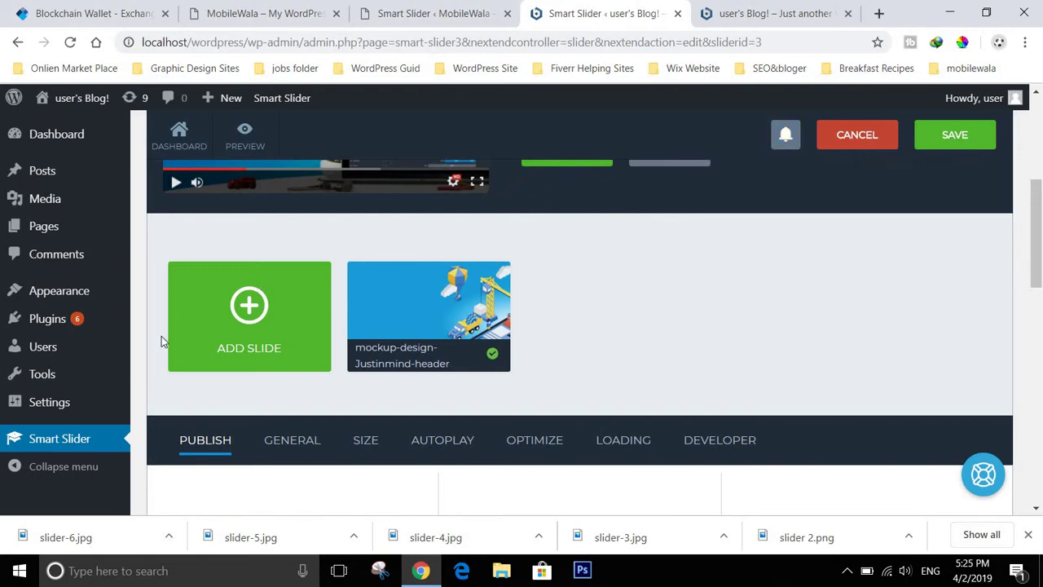
- Add a second image slide using the blog-header-mobile-marketing phone picture from the media library and dismiss the notification
left_click(228, 340)
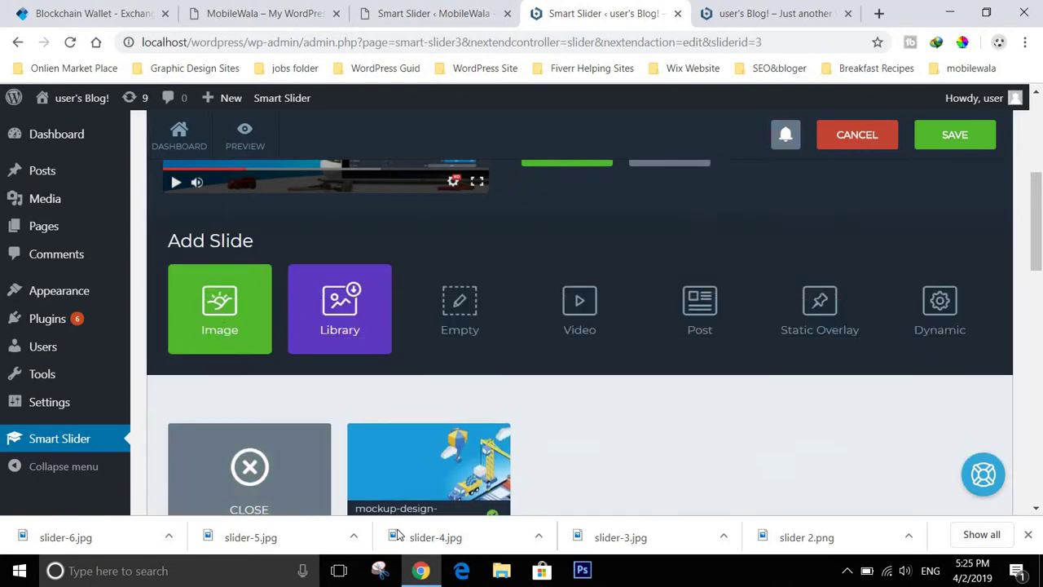
scroll(272, 407, "down", 2)
scroll(244, 391, "up", 2)
left_click(228, 303)
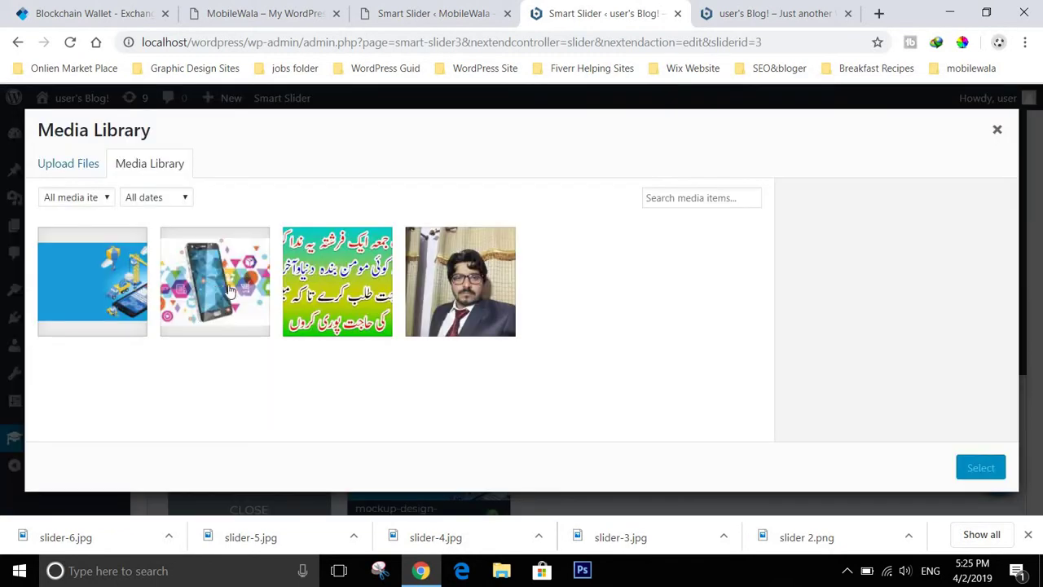
left_click(229, 292)
left_click(997, 477)
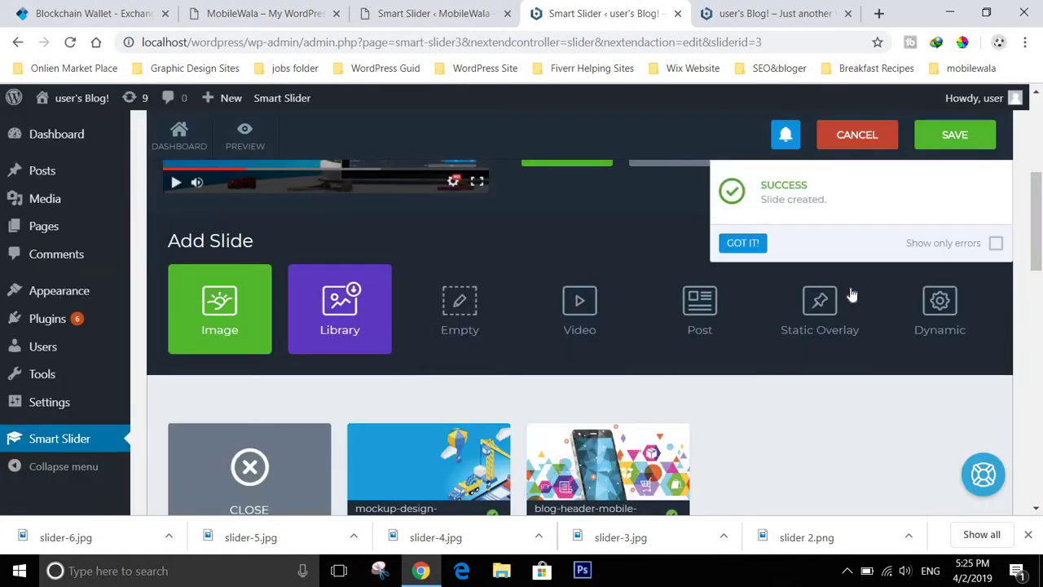
left_click(744, 245)
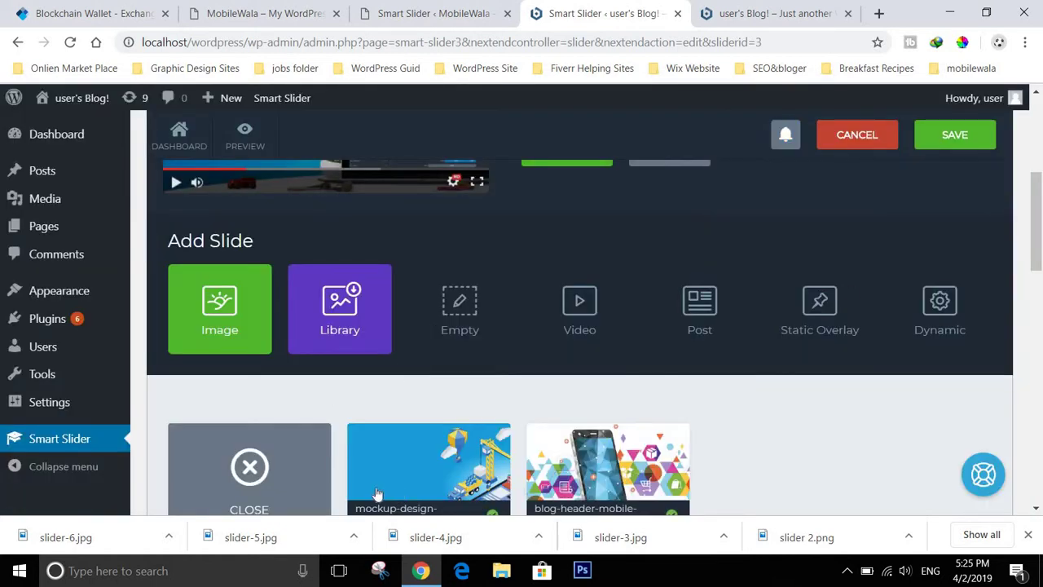
- Upload slider-6 from the Downloads folder to the media library and add it as the third image slide
left_click(228, 326)
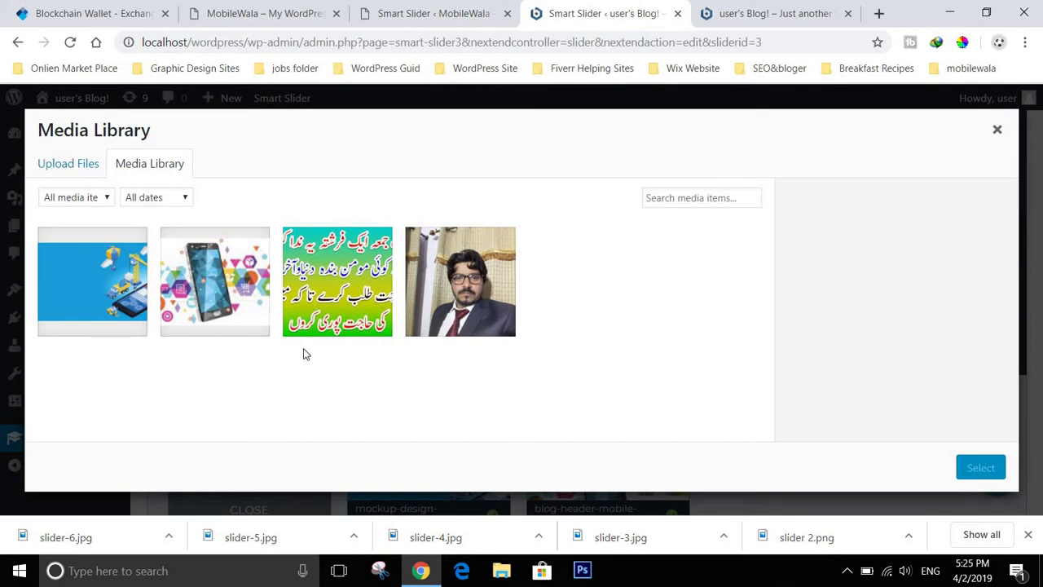
left_click(57, 163)
left_click(489, 357)
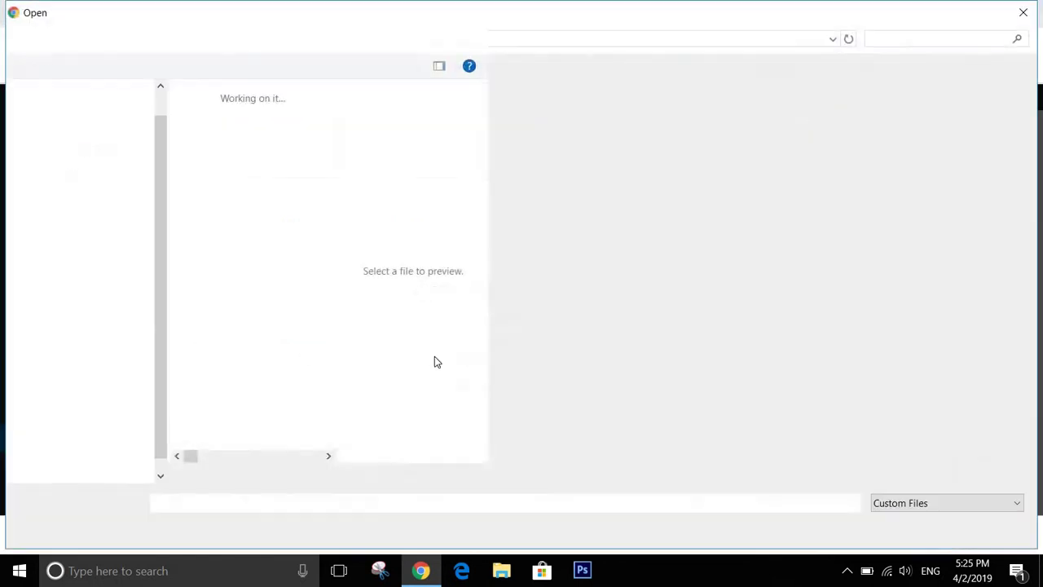
scroll(434, 362, "down", 5)
scroll(434, 362, "down", 5)
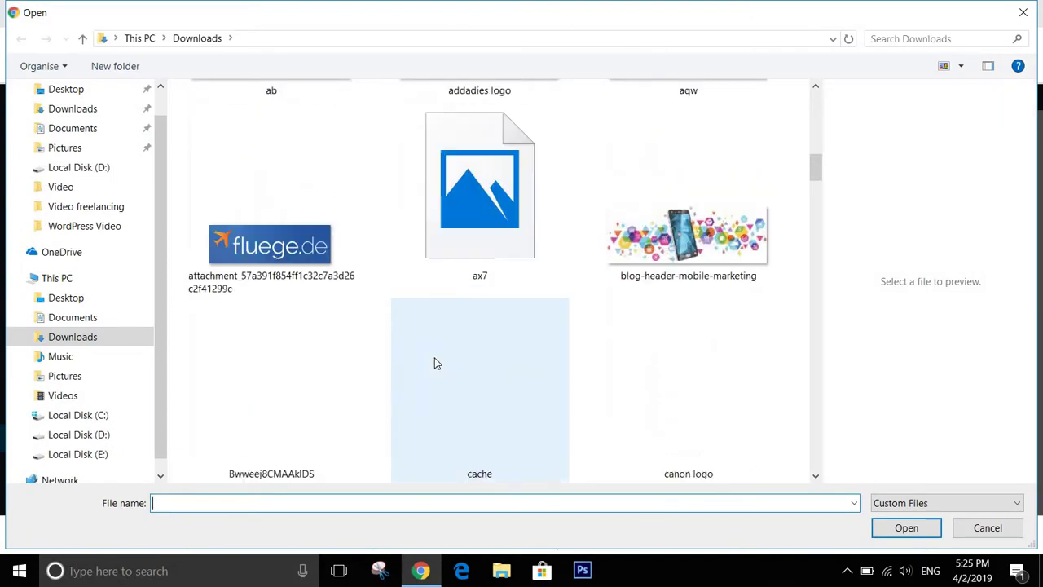
scroll(434, 362, "down", 15)
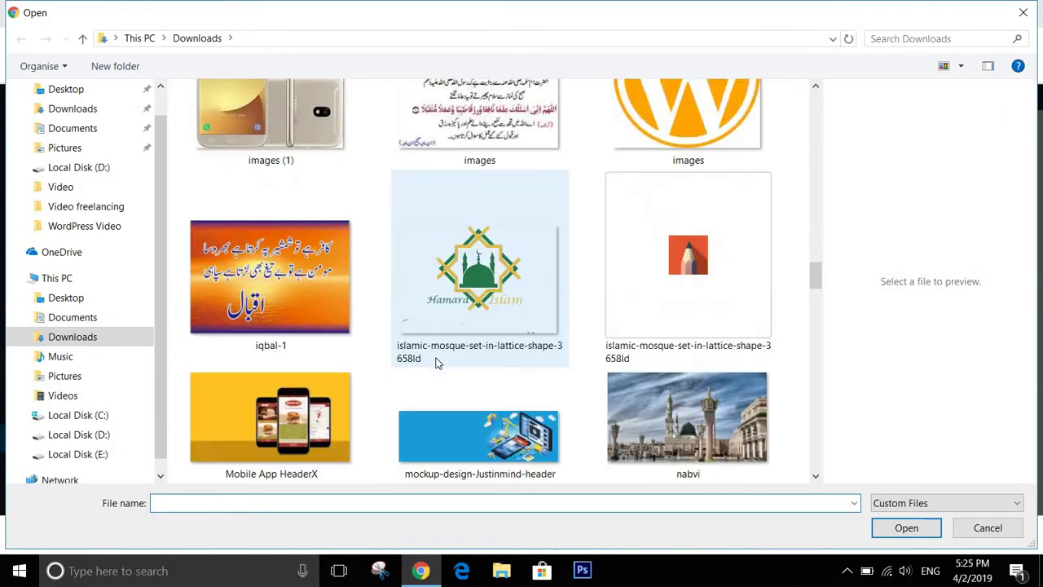
scroll(436, 362, "down", 5)
scroll(436, 362, "down", 15)
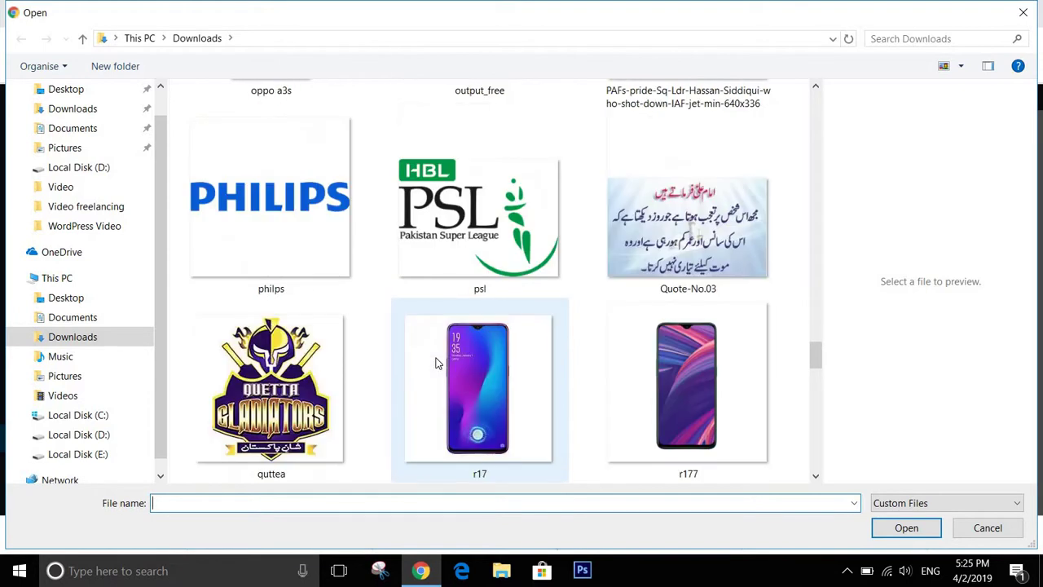
scroll(440, 363, "down", 5)
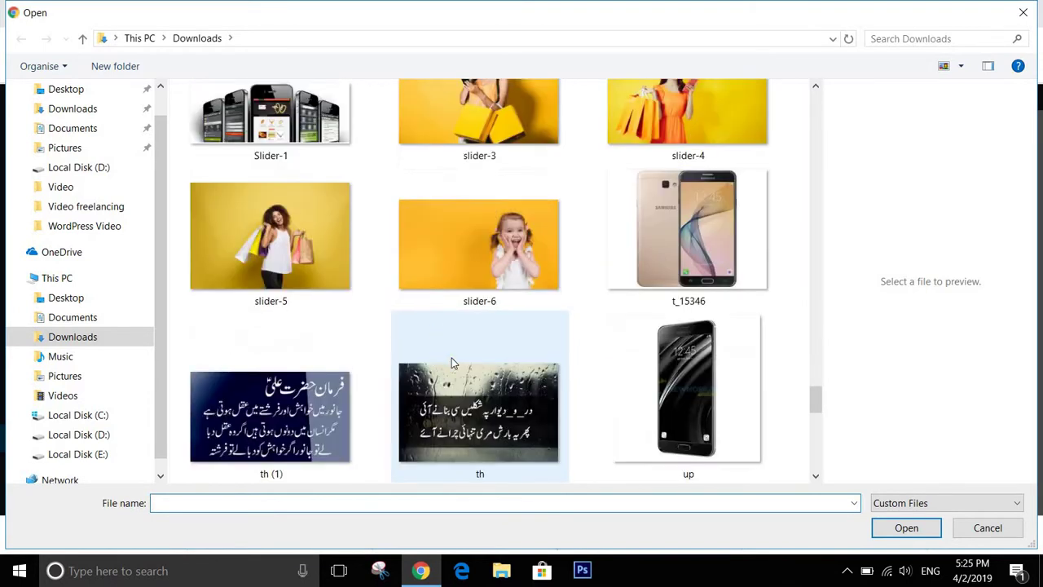
left_click(483, 281)
left_click(907, 527)
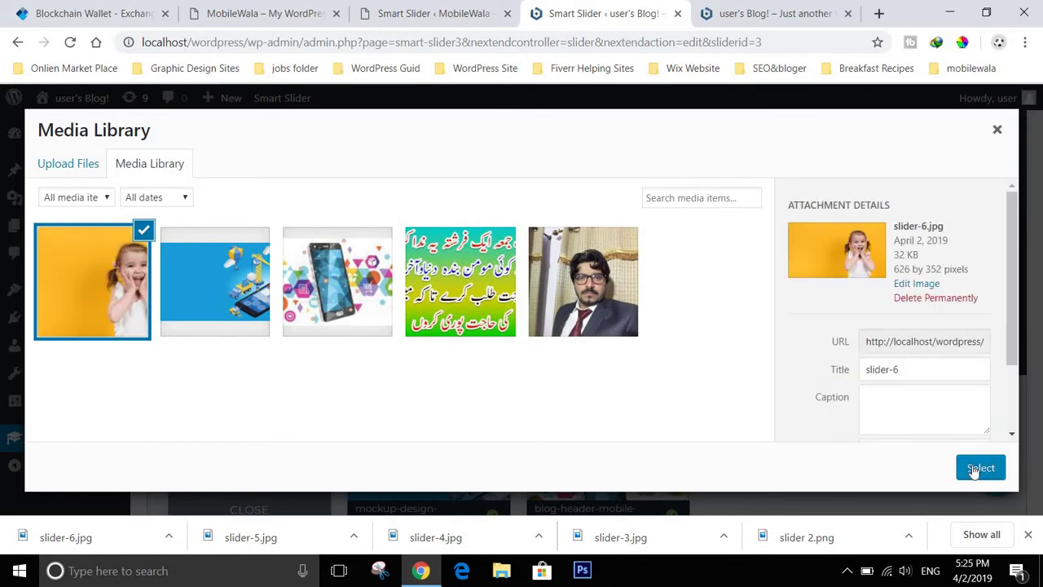
left_click(974, 470)
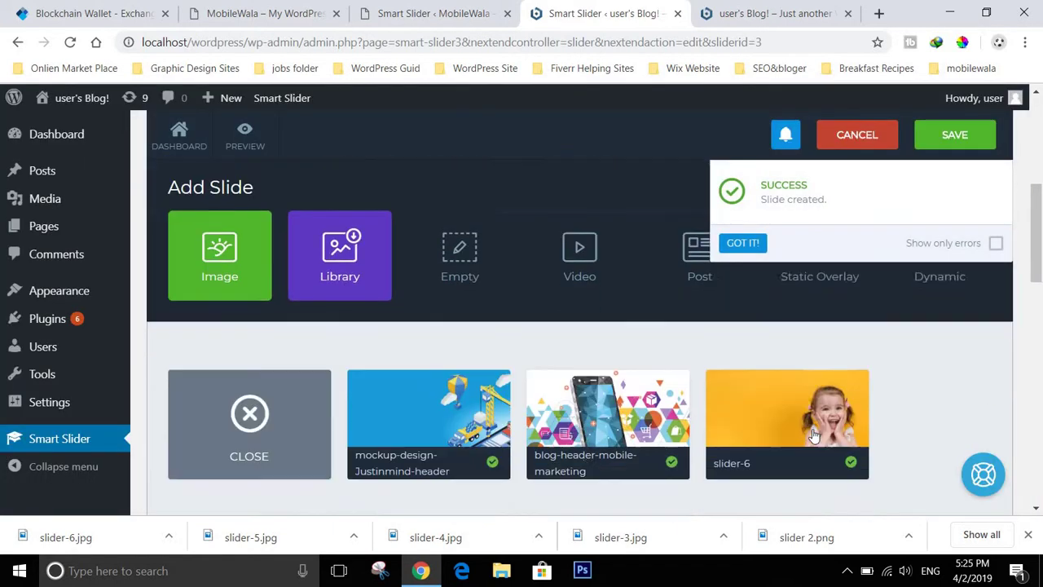
- Upload slider-3 from the Downloads folder, add it as the fourth image slide, and dismiss the notifications
left_click(235, 243)
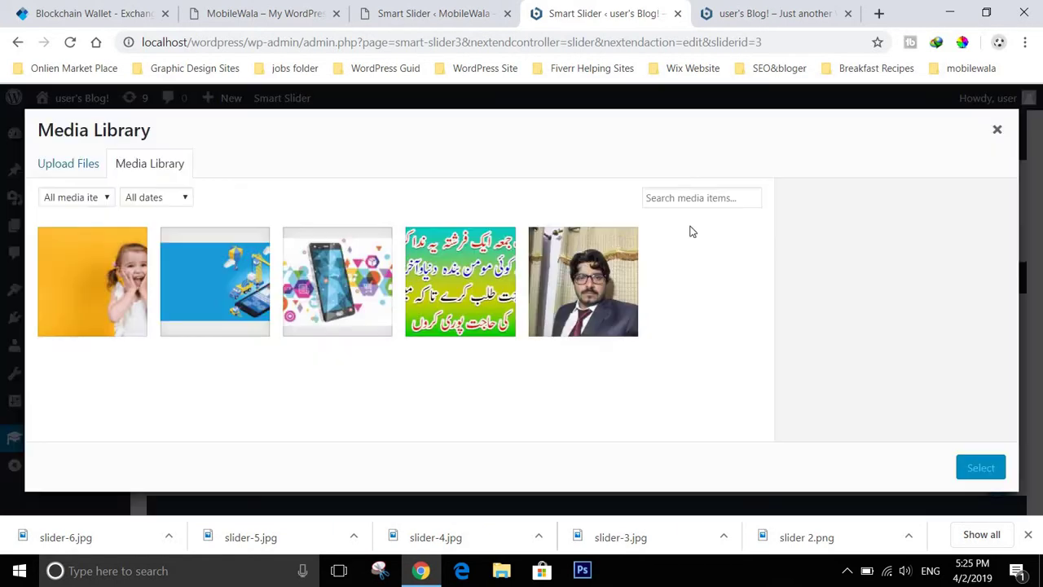
left_click(45, 161)
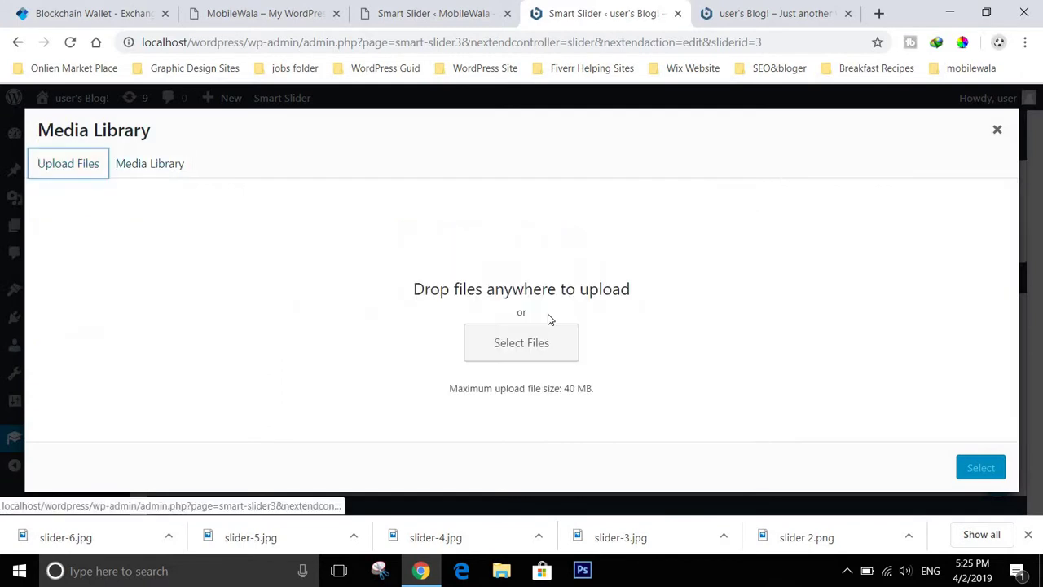
left_click(538, 359)
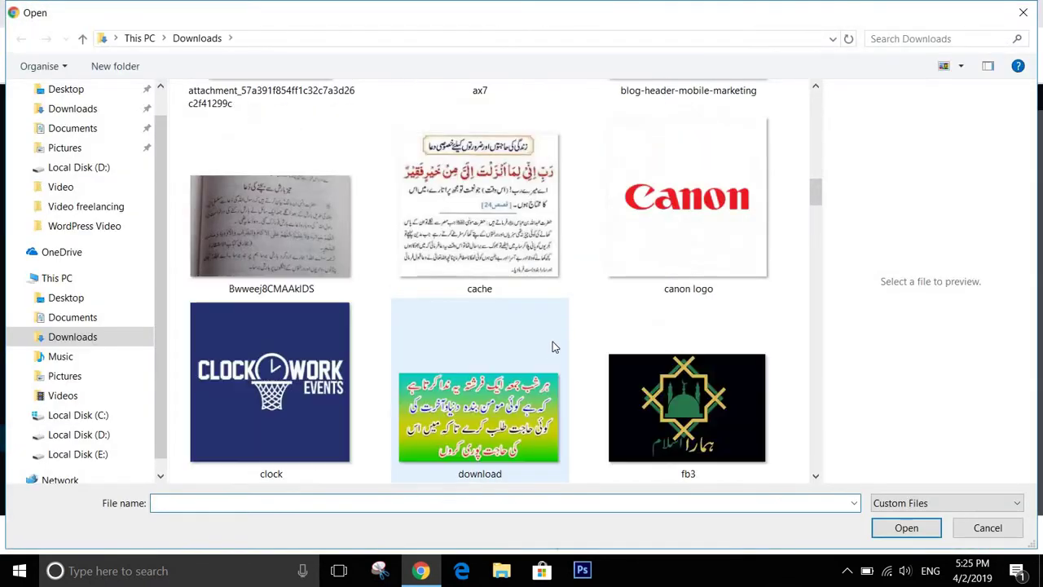
scroll(552, 347, "down", 15)
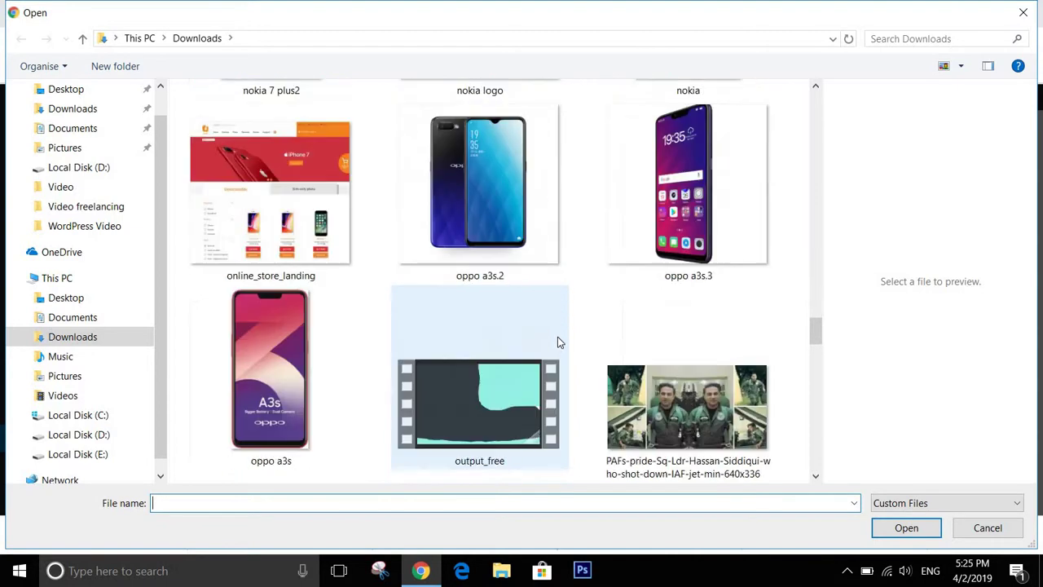
scroll(557, 342, "down", 5)
scroll(557, 342, "down", 3)
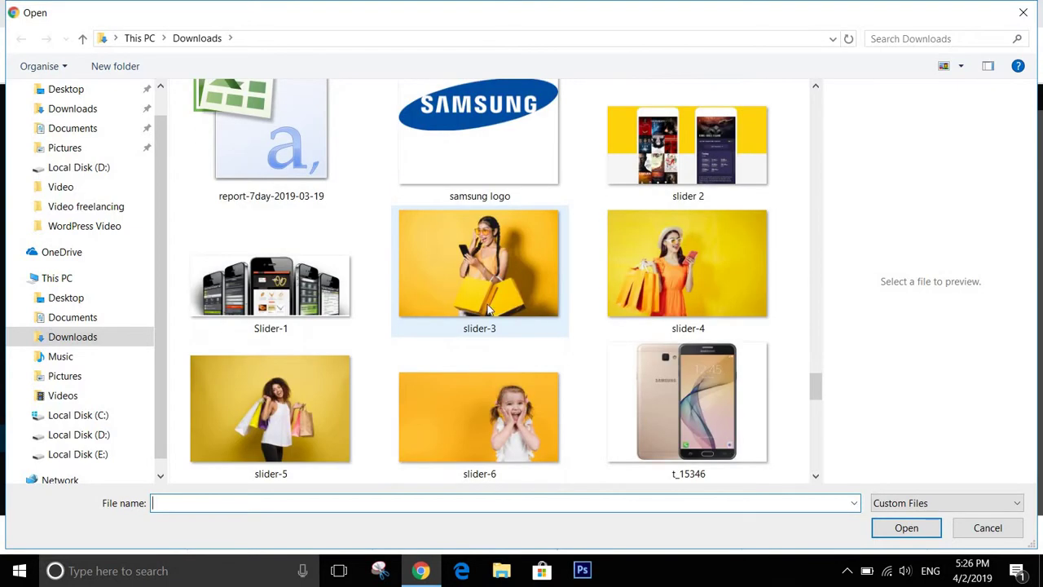
left_click(410, 300)
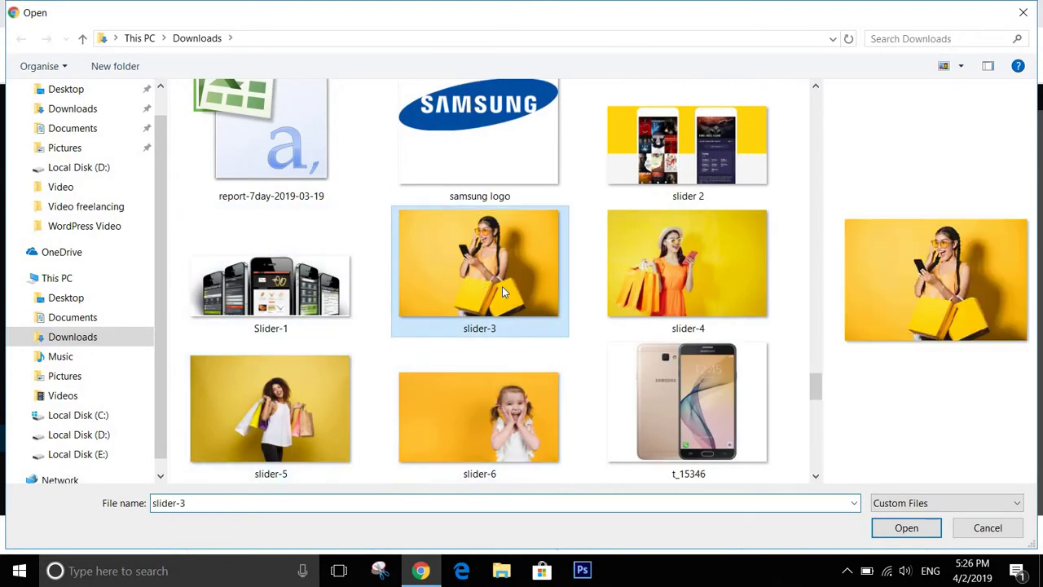
left_click(923, 525)
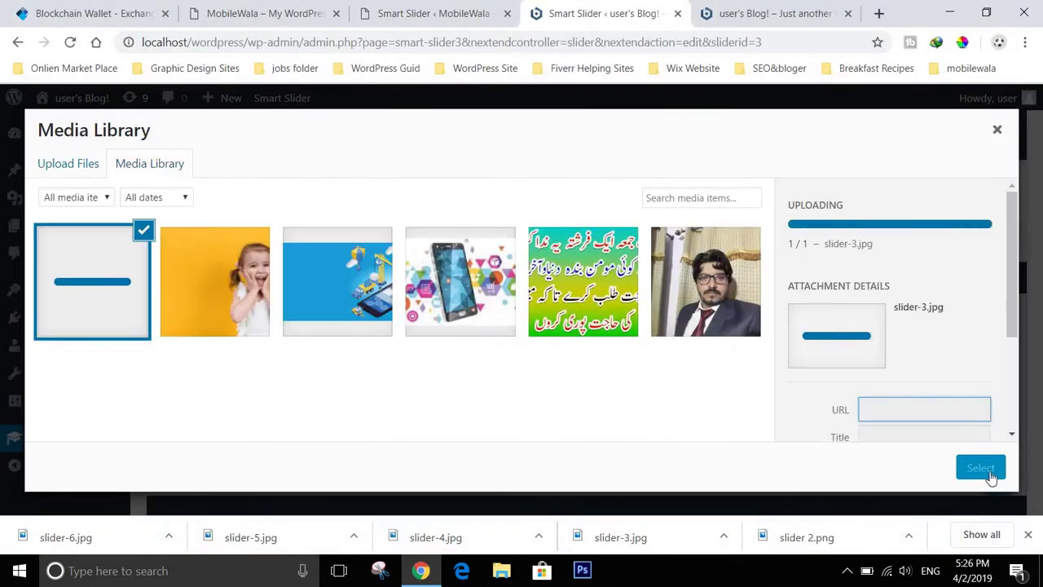
left_click(980, 467)
scroll(739, 317, "down", 1)
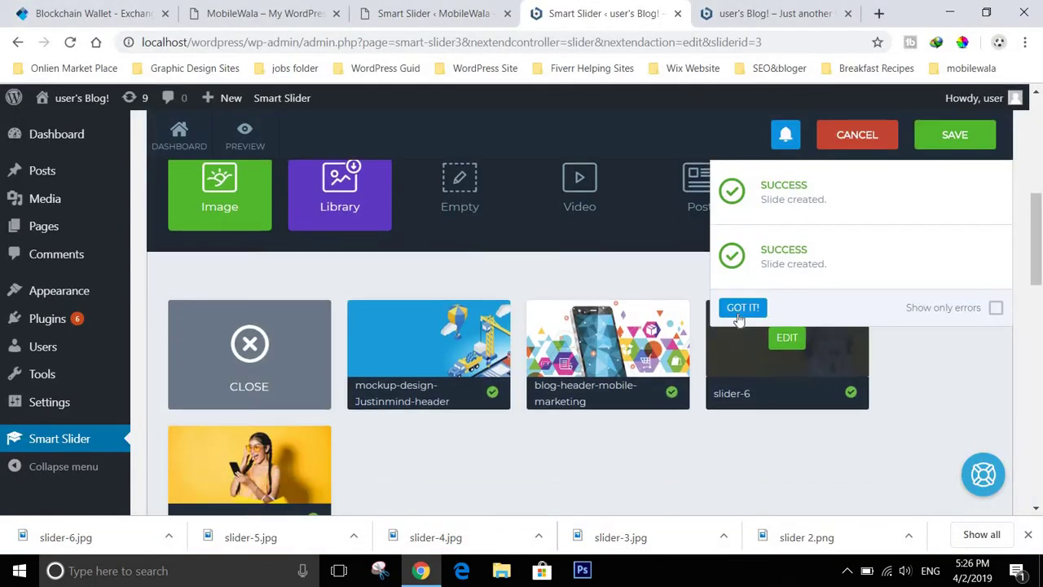
left_click(739, 308)
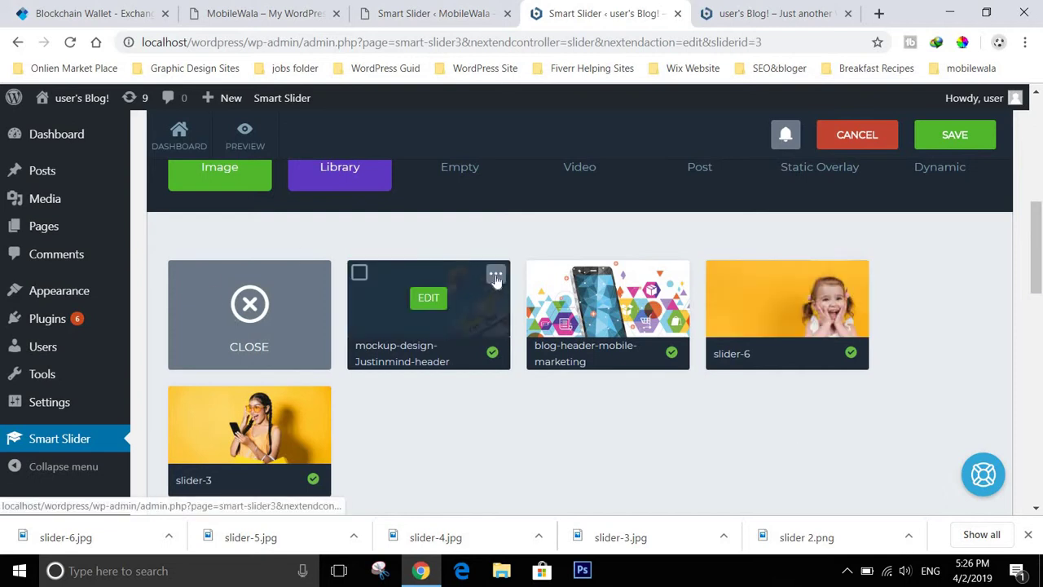
- Check the extra options of the mockup-design-Justinmind-header slide and look over the slider's publishing methods
left_click(495, 276)
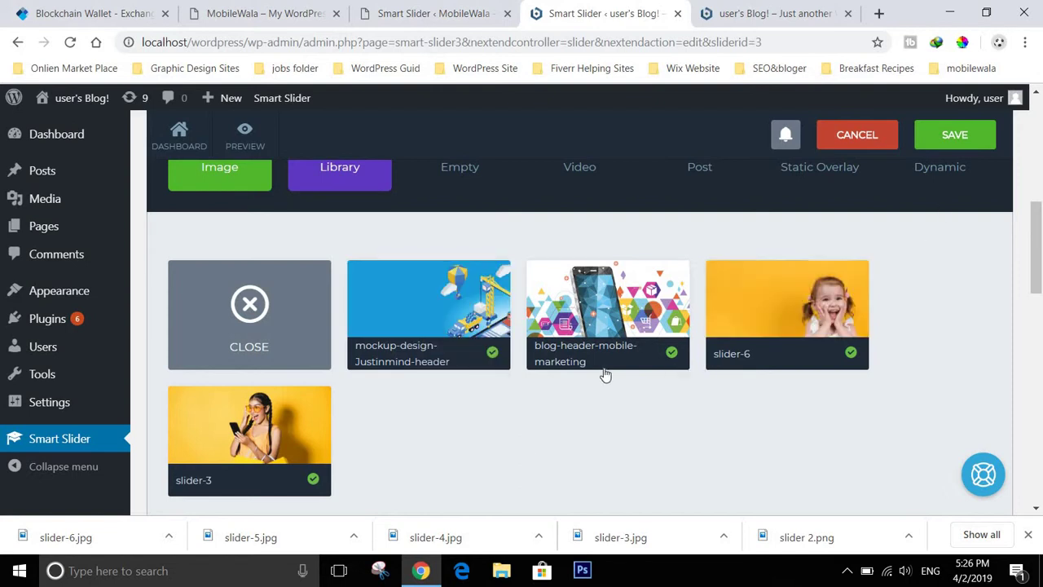
mouse_move(585, 368)
scroll(579, 360, "up", 5)
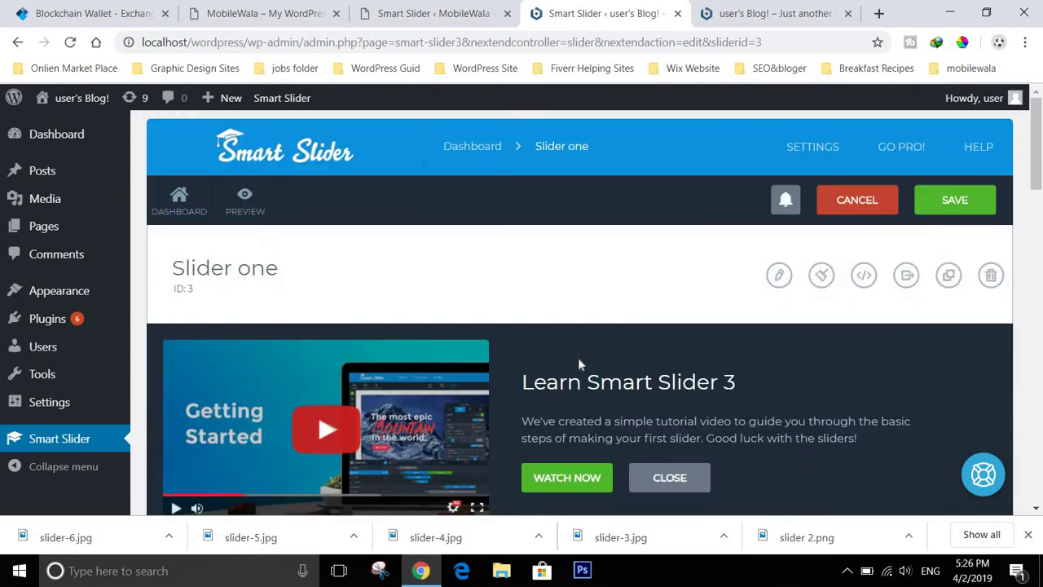
scroll(578, 360, "down", 5)
scroll(579, 363, "down", 4)
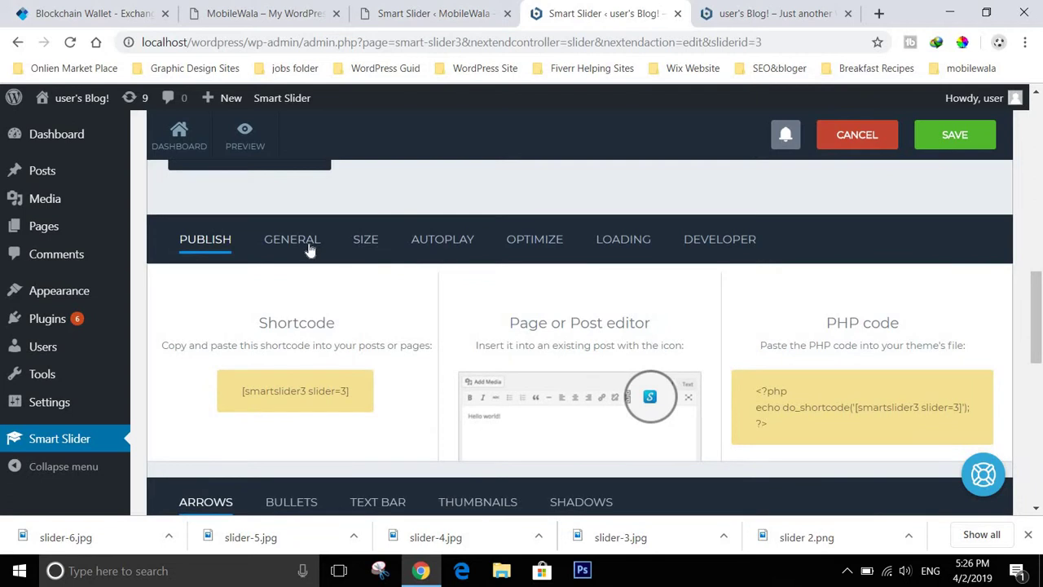
- Examine the slider's General settings and its Size settings, including slider dimensions, margins and responsive mode
left_click(310, 250)
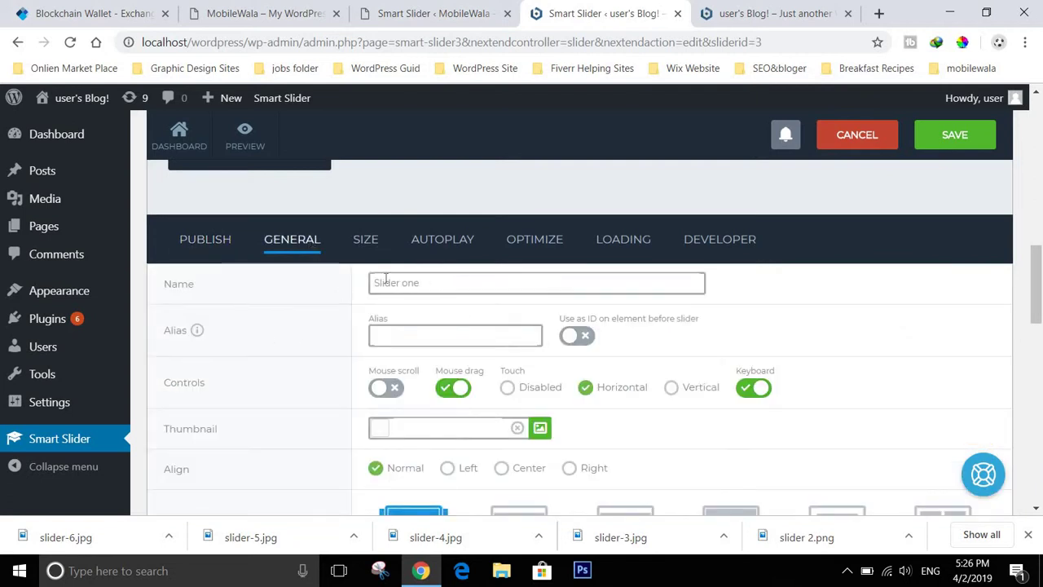
scroll(438, 329, "down", 1)
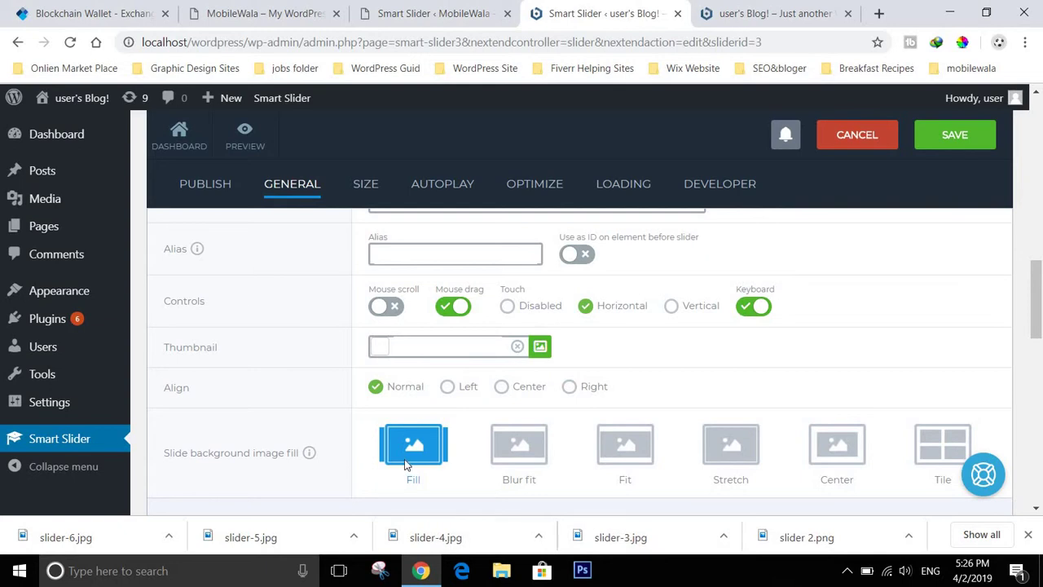
scroll(405, 461, "up", 4)
scroll(396, 361, "down", 1)
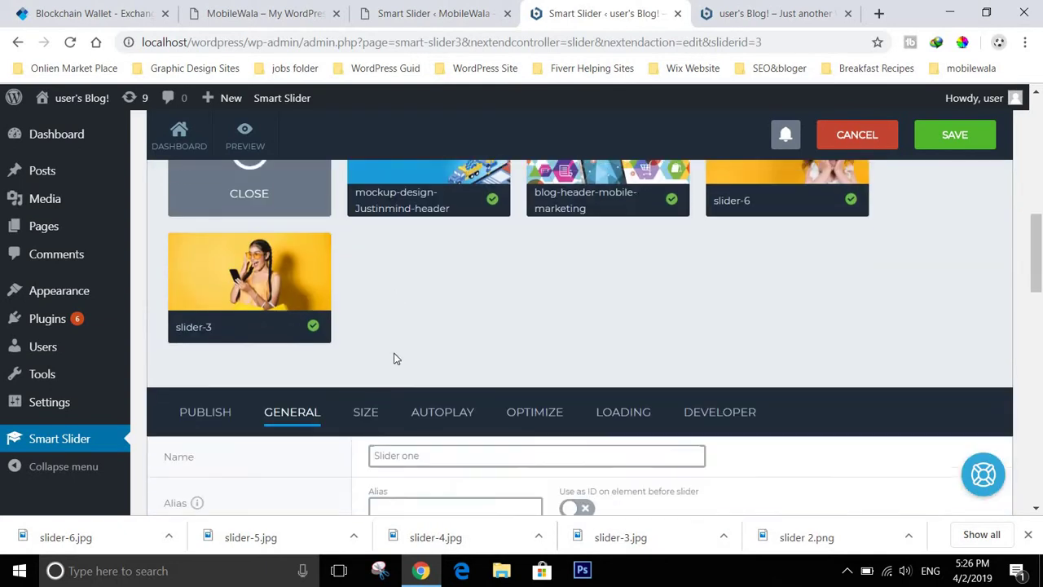
left_click(371, 405)
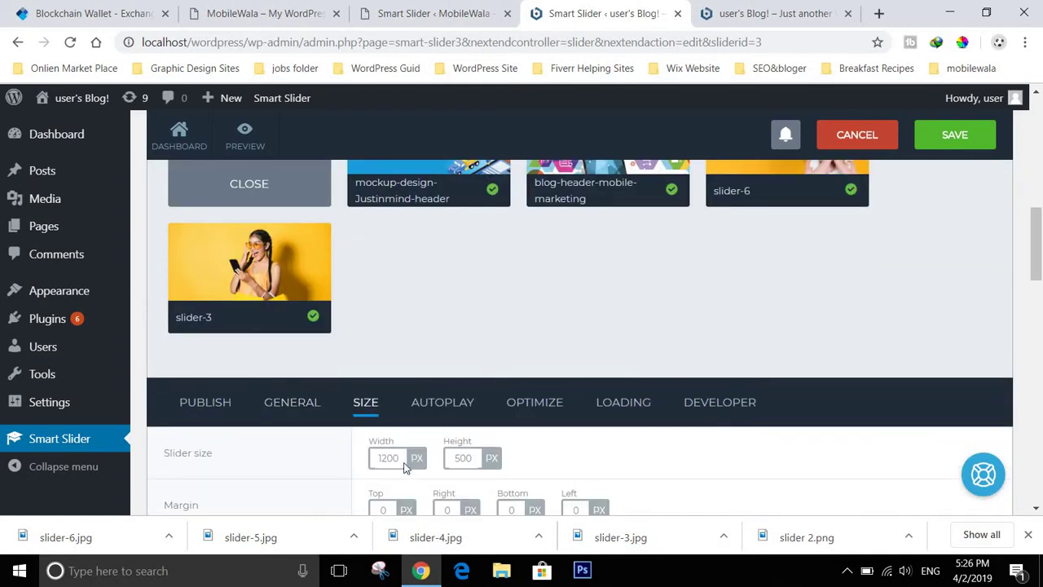
scroll(493, 473, "down", 3)
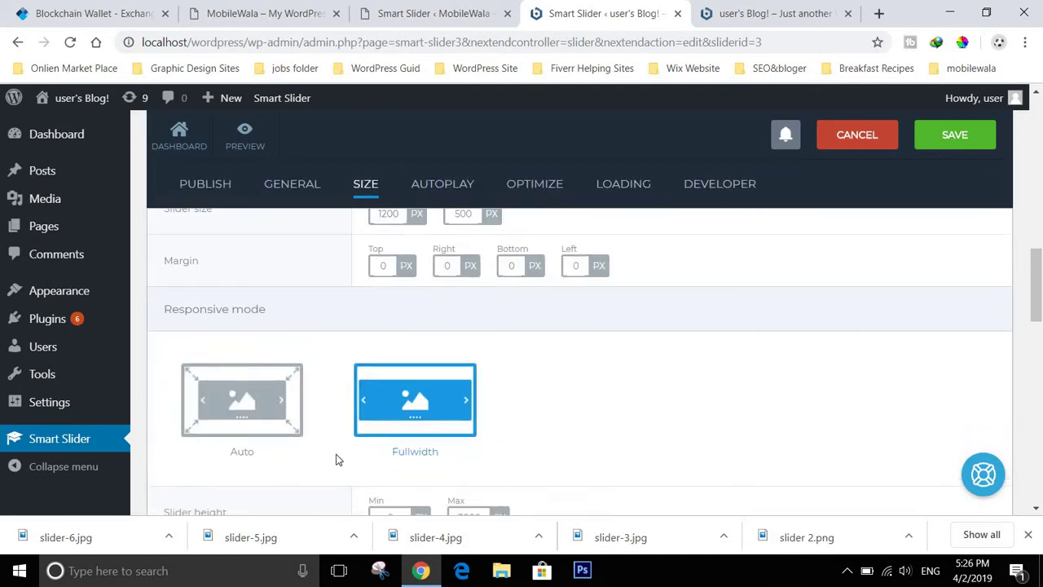
scroll(425, 420, "down", 1)
scroll(427, 419, "up", 6)
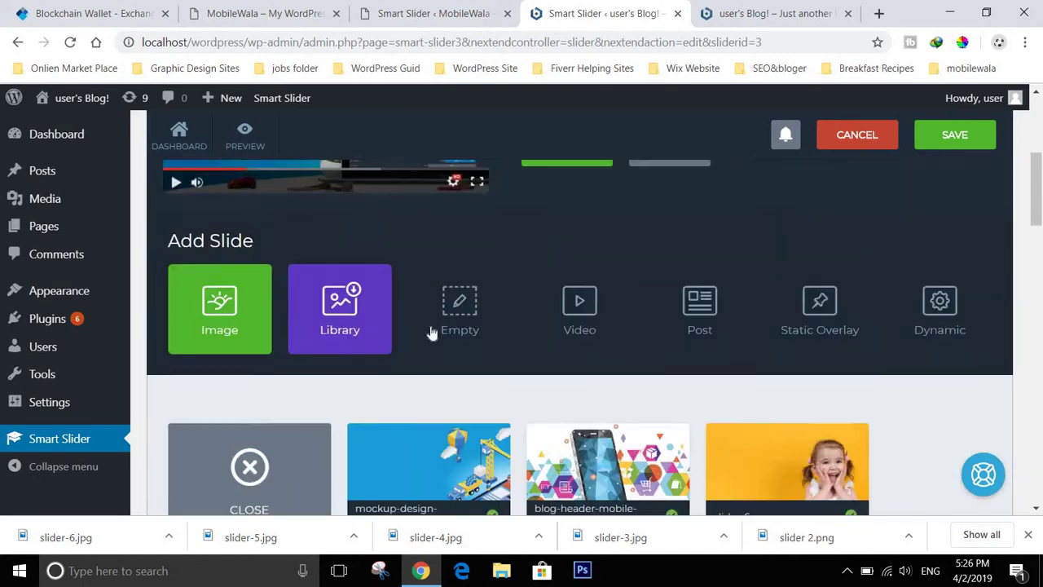
scroll(430, 366, "up", 1)
scroll(428, 370, "down", 6)
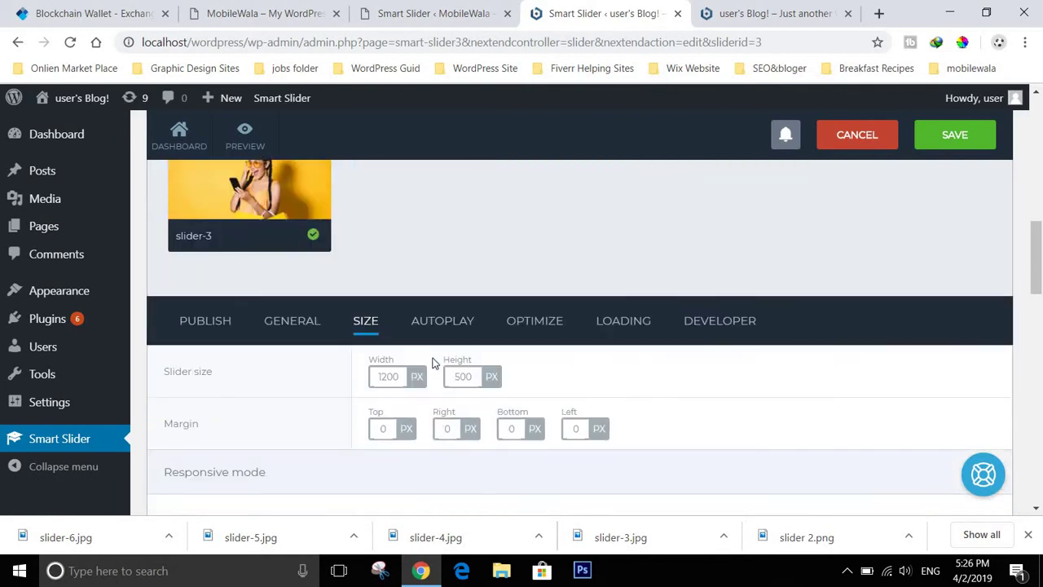
- Enable the slider's autoplay and switch its arrows to the solid-triangle style in small square boxes
left_click(436, 326)
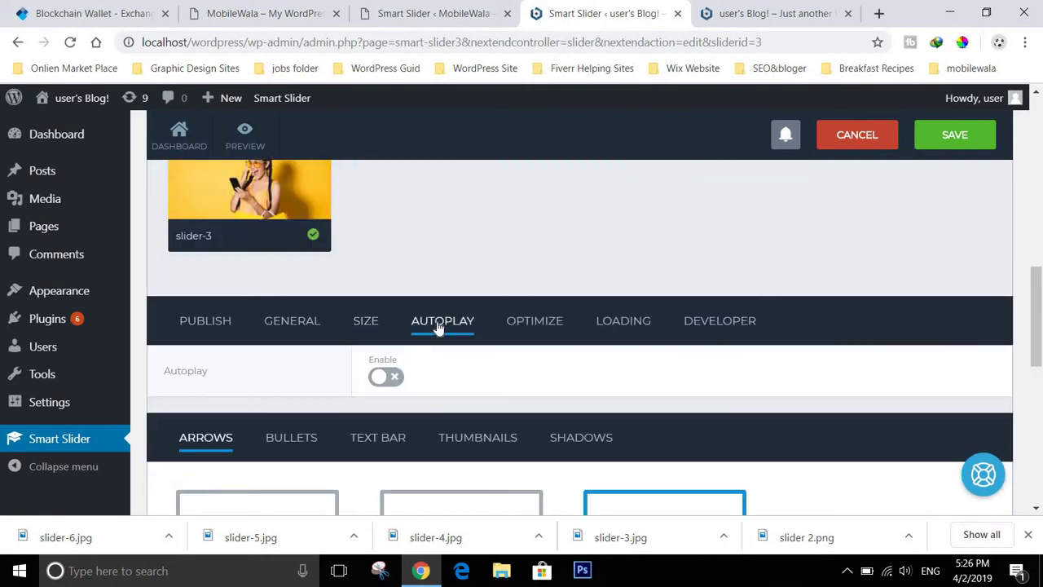
left_click(386, 378)
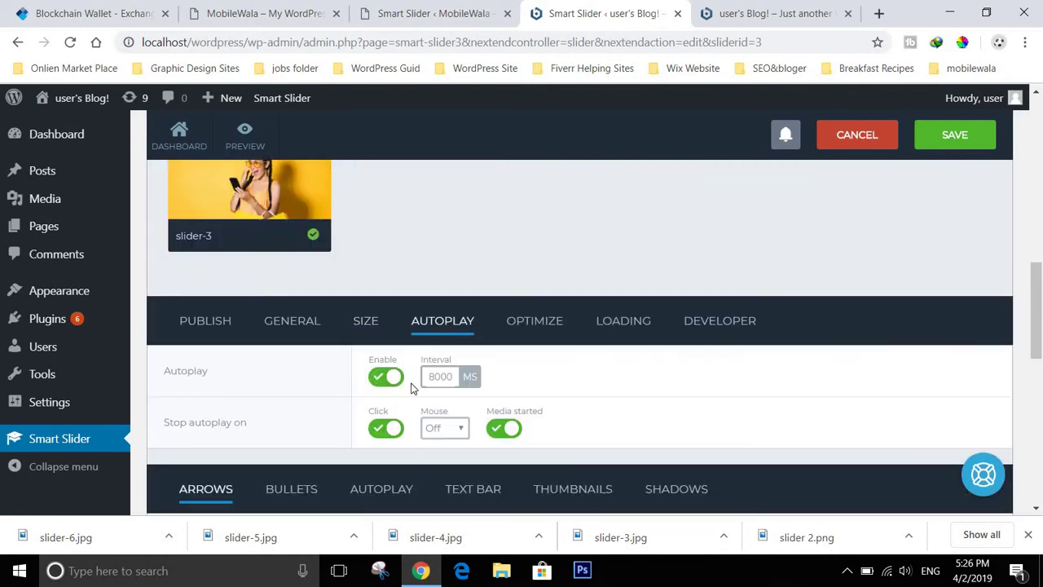
scroll(614, 389, "down", 4)
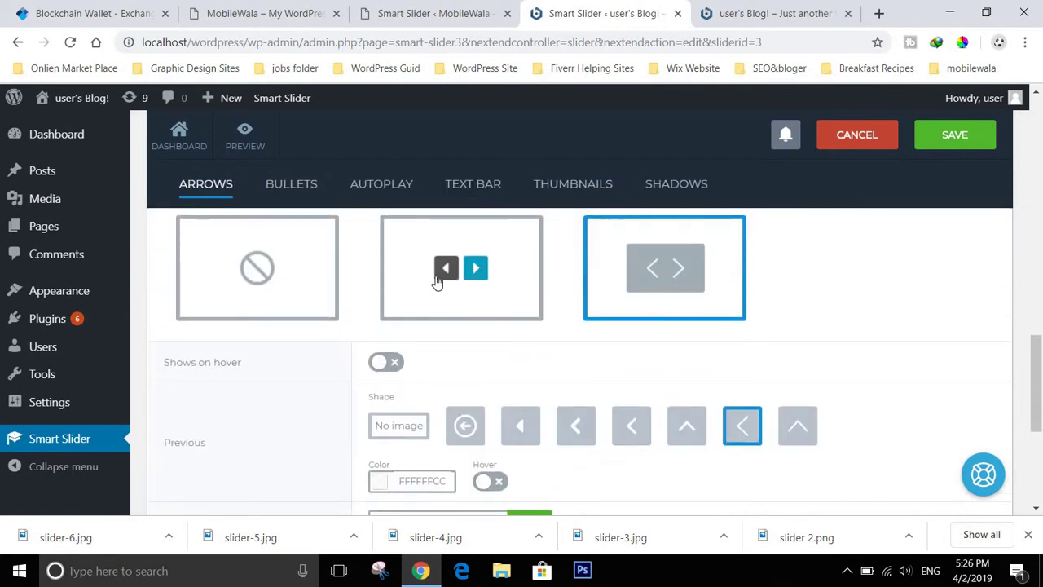
left_click(507, 278)
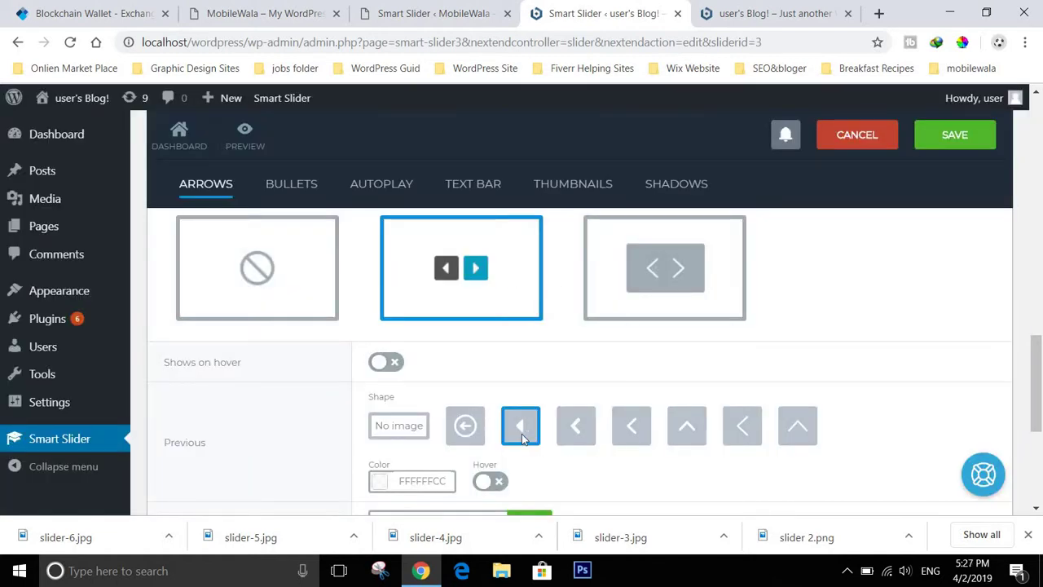
scroll(524, 436, "down", 1)
scroll(692, 416, "down", 2)
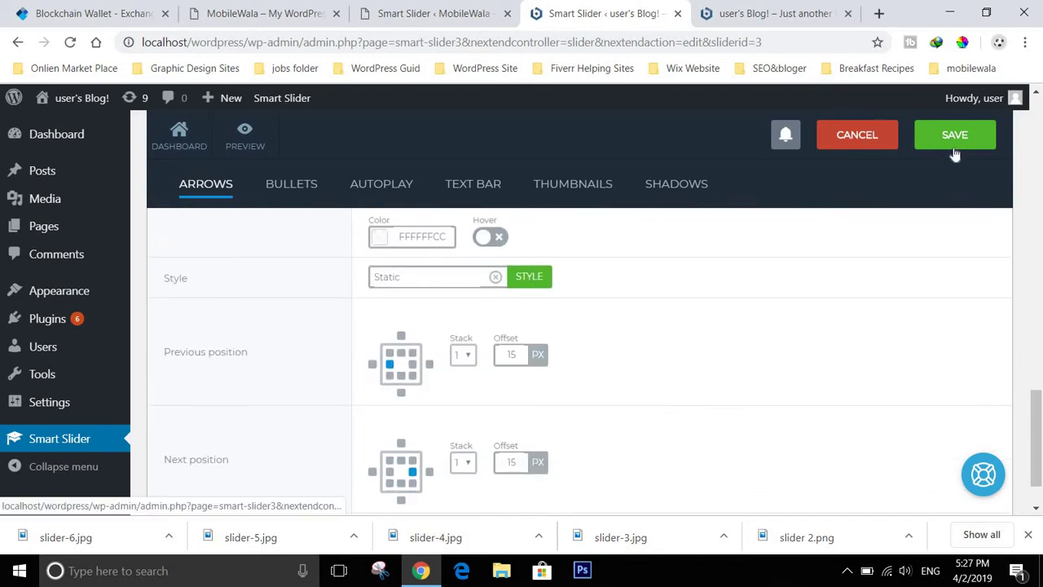
scroll(505, 351, "down", 1)
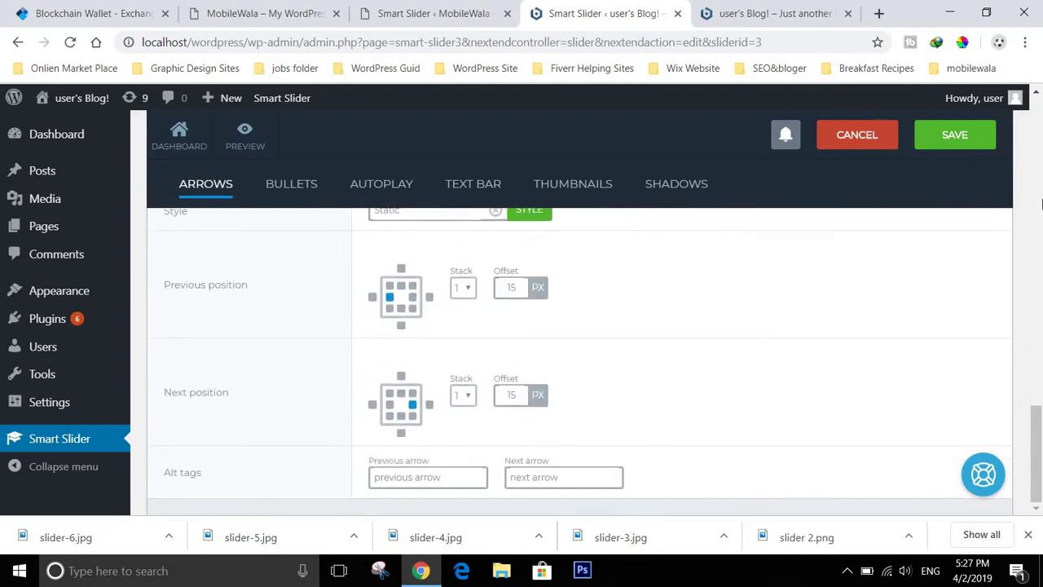
scroll(1018, 175, "up", 5)
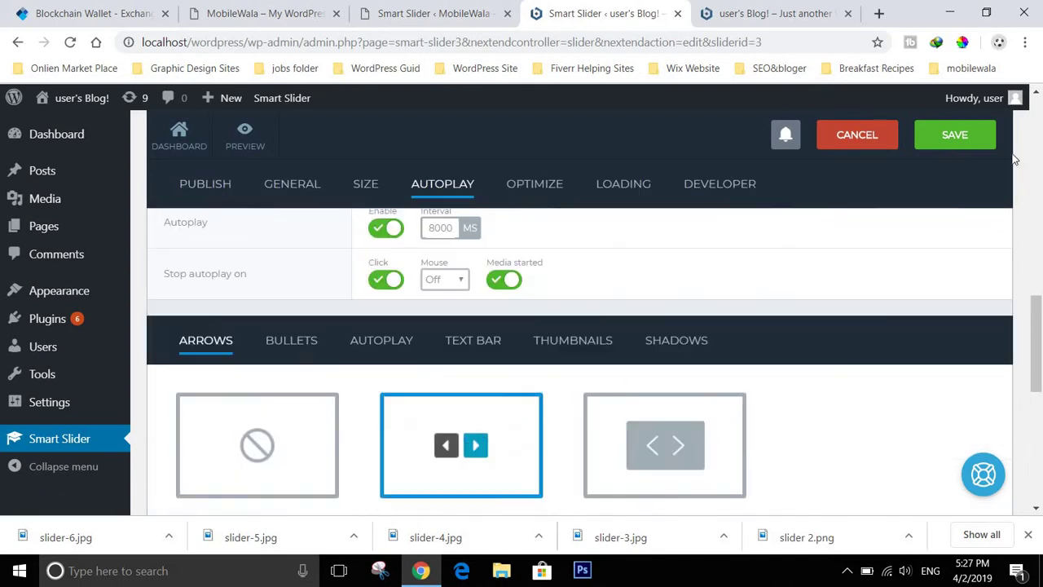
- Save the slider settings and dismiss the notification
left_click(954, 136)
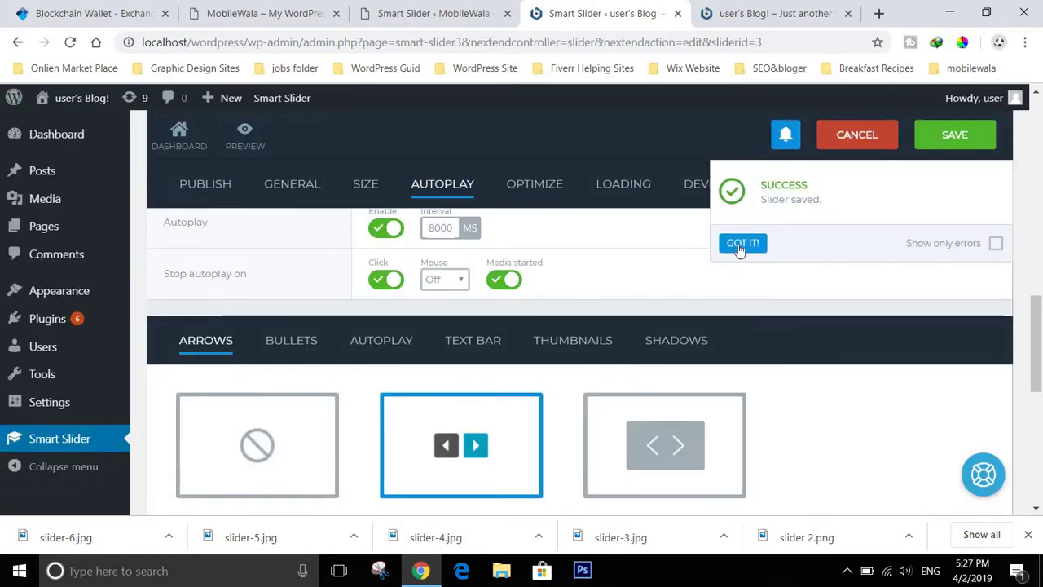
left_click(741, 244)
scroll(98, 291, "up", 1)
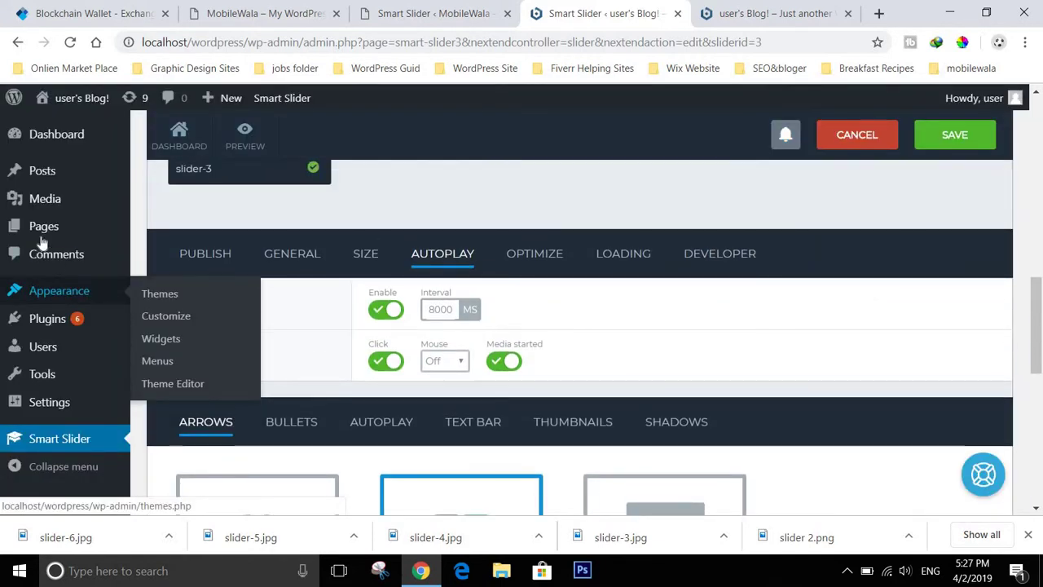
- Open the My Shop front page for editing from the list of all pages
mouse_move(44, 228)
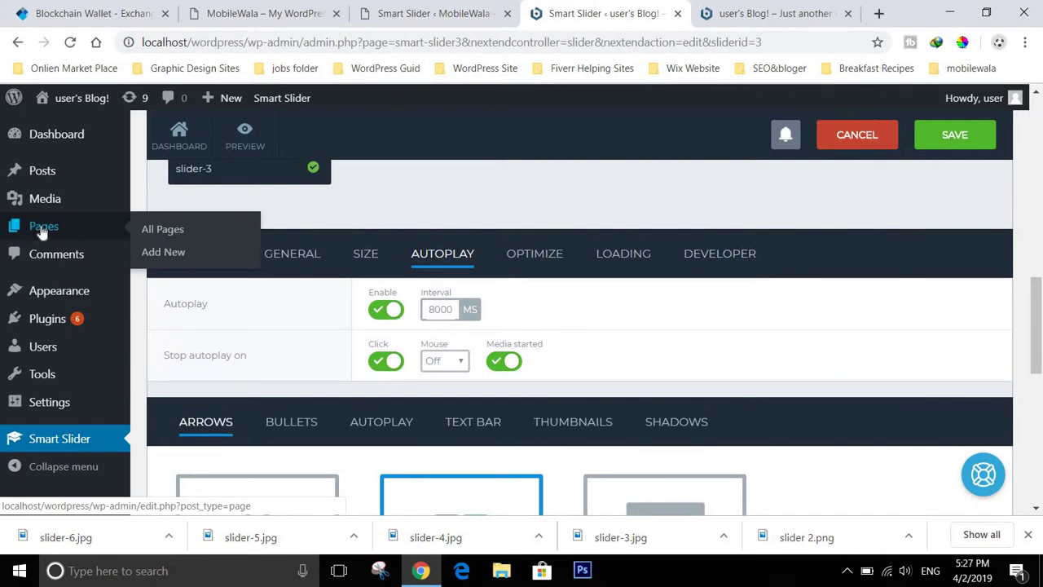
left_click(169, 231)
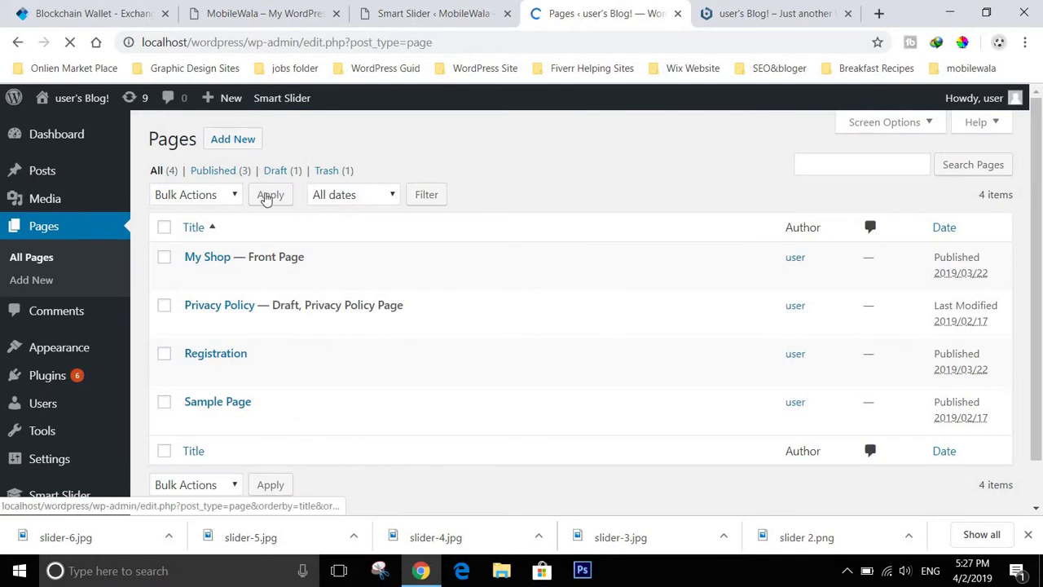
left_click(733, 13)
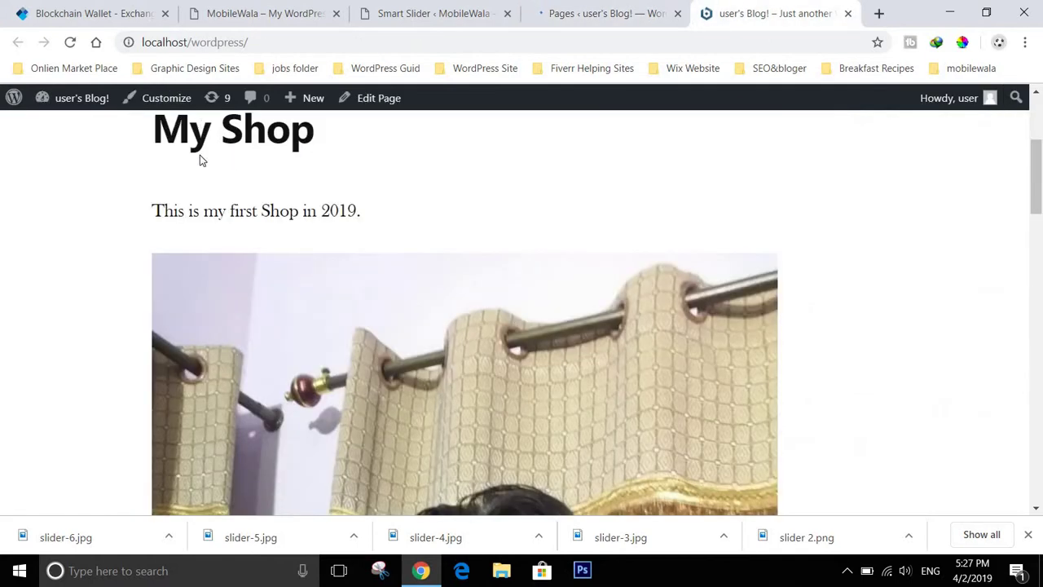
left_click(600, 12)
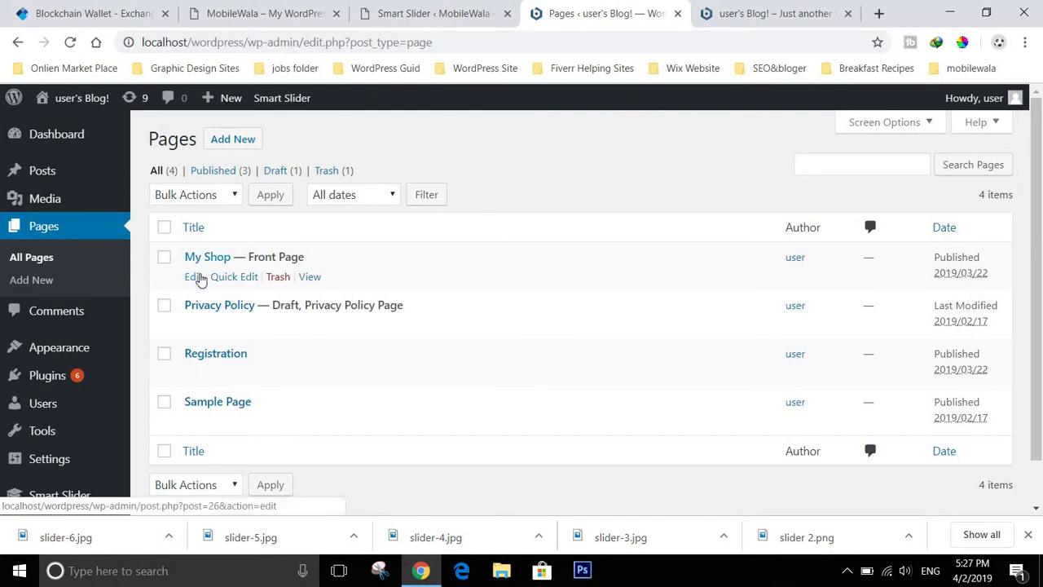
left_click(194, 277)
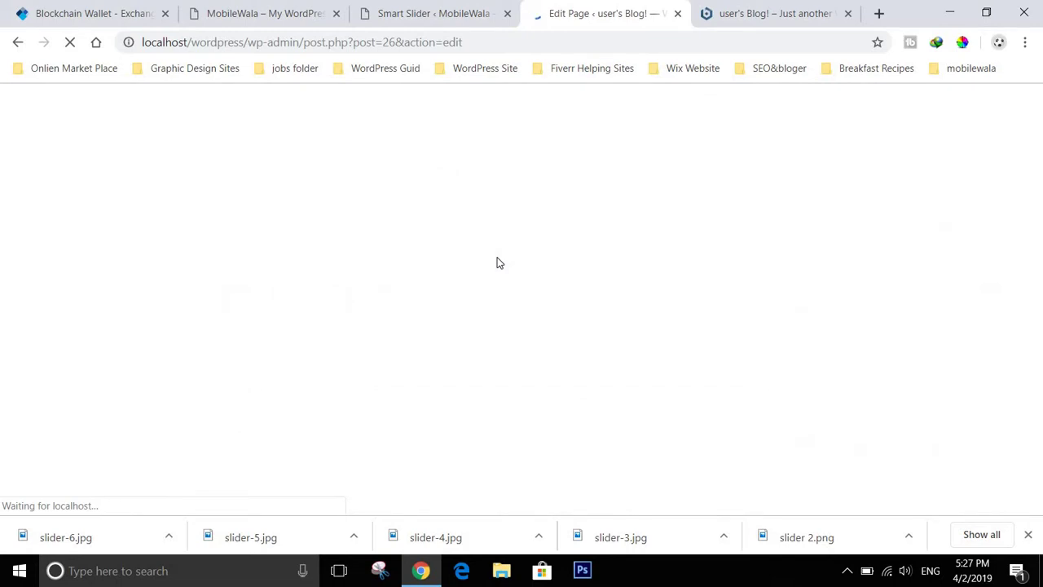
scroll(466, 285, "down", 3)
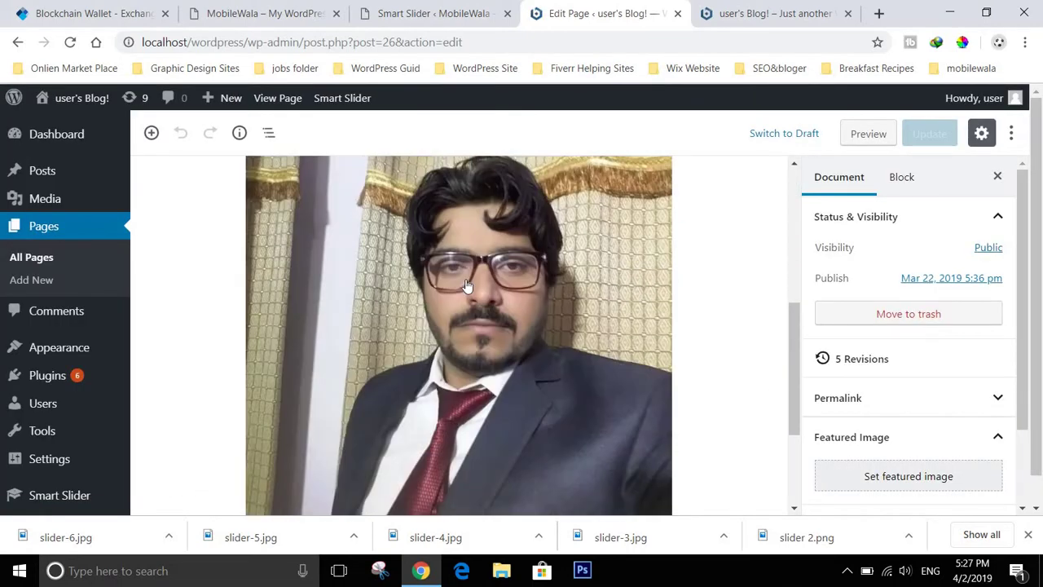
scroll(466, 285, "up", 3)
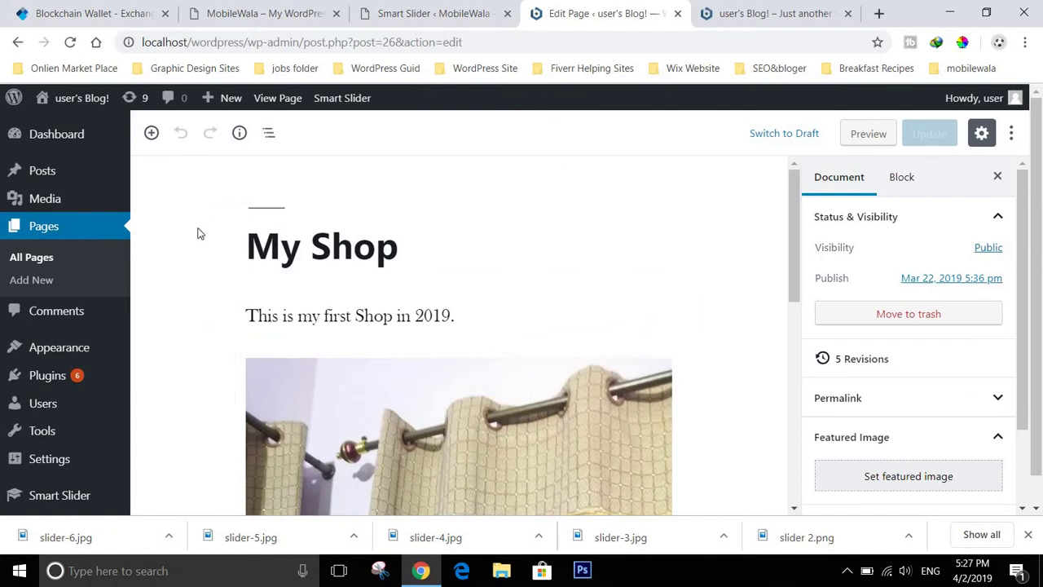
- Insert a Smart Slider 3 block into the My Shop page
left_click(318, 264)
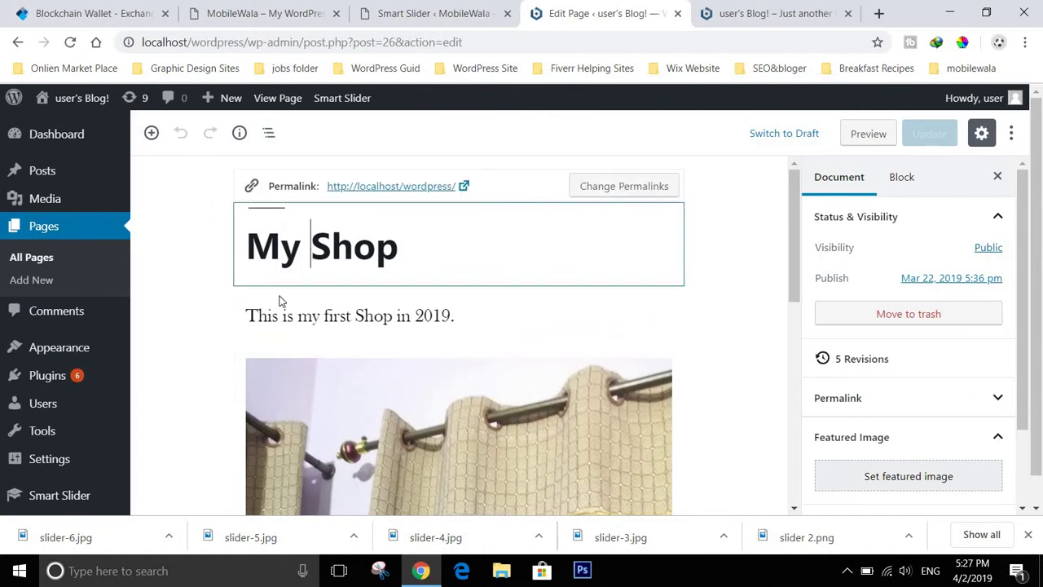
left_click(742, 323)
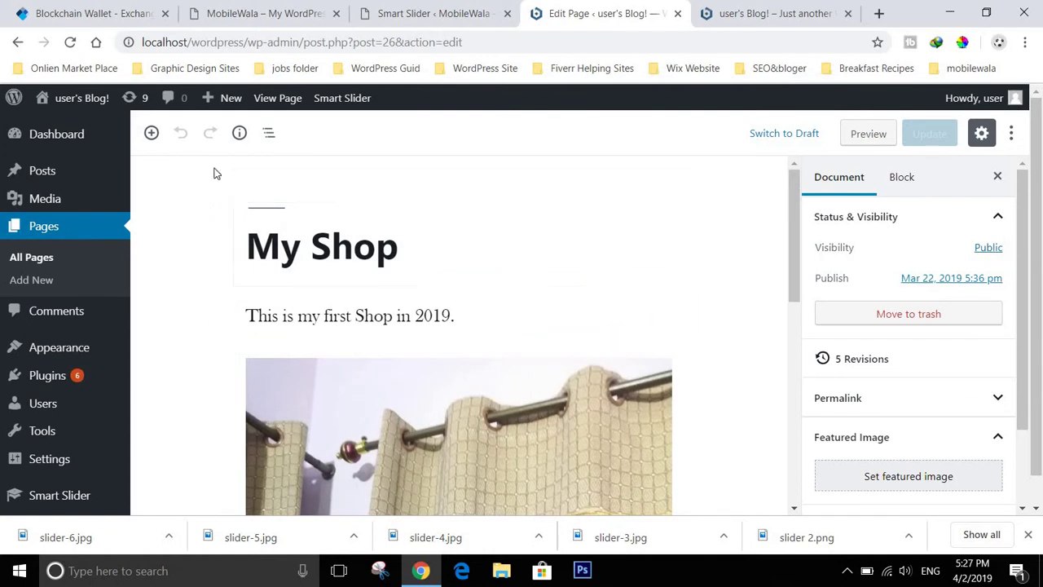
left_click(152, 133)
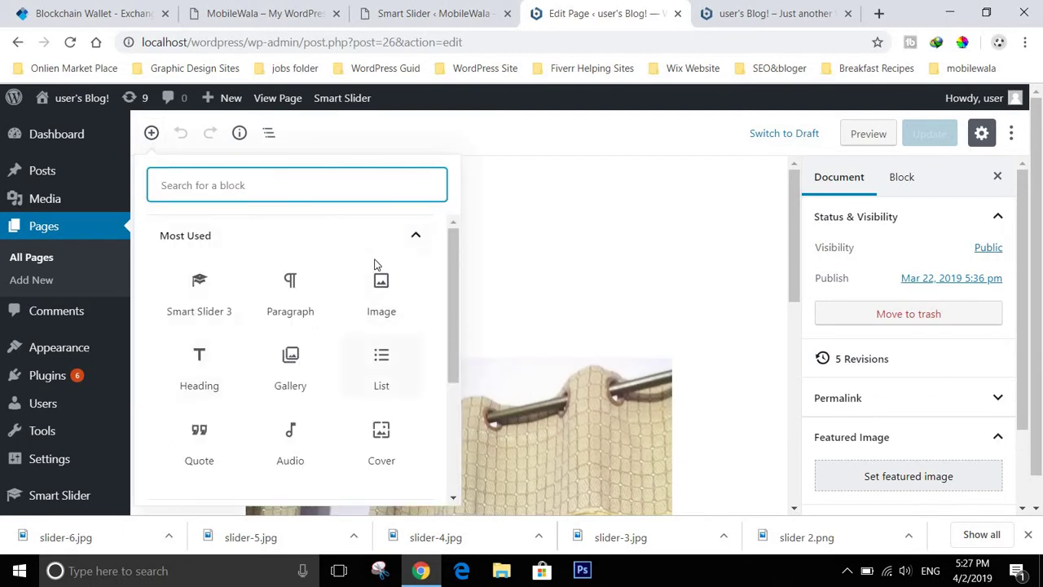
left_click(199, 294)
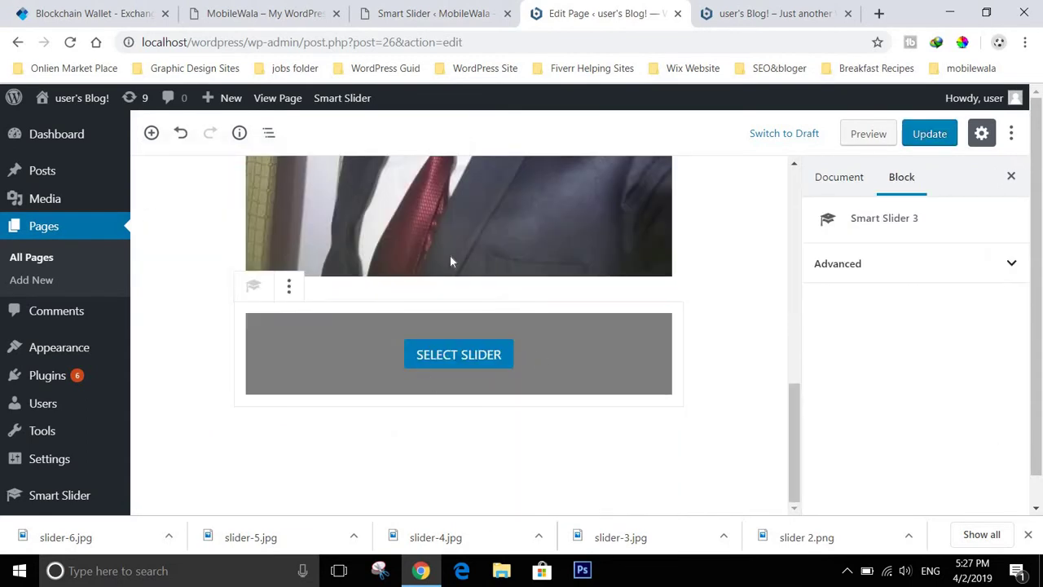
- Examine the layout of the live My Shop page, from the site header and title to the photo
scroll(447, 254, "up", 6)
key("ctrl+Tab")
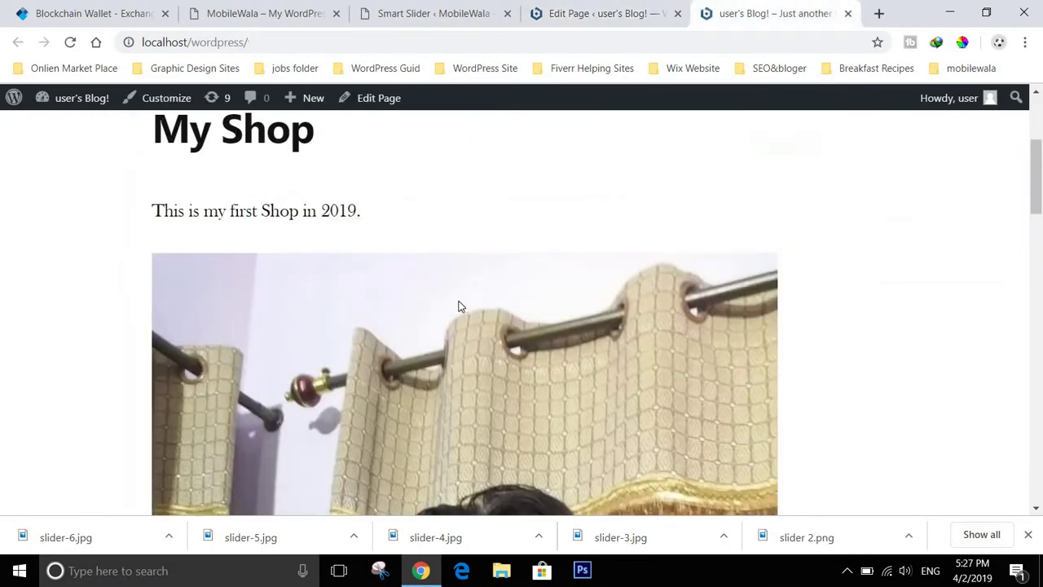
scroll(460, 229, "down", 6)
scroll(456, 268, "up", 7)
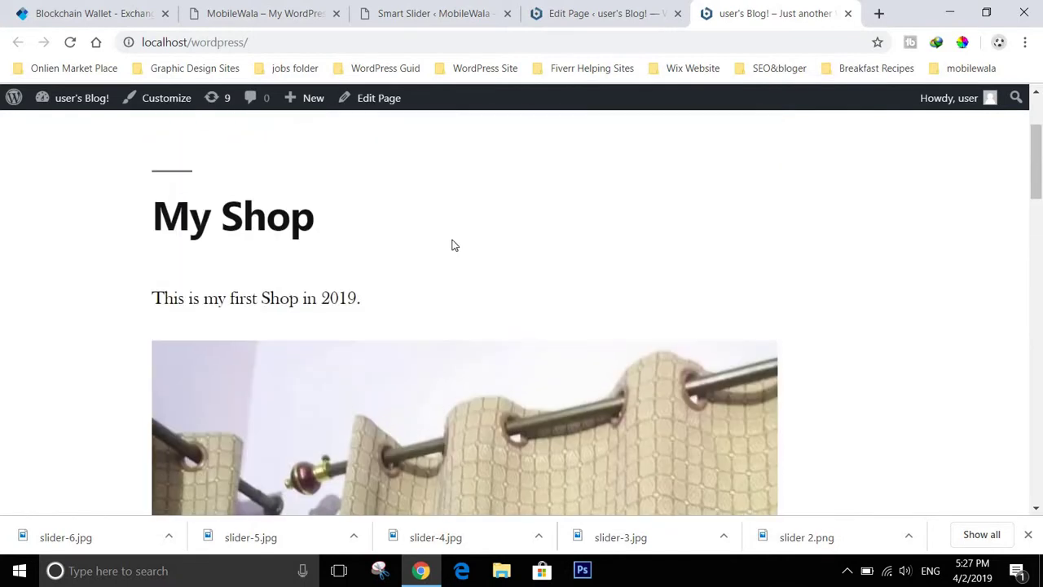
scroll(332, 432, "up", 2)
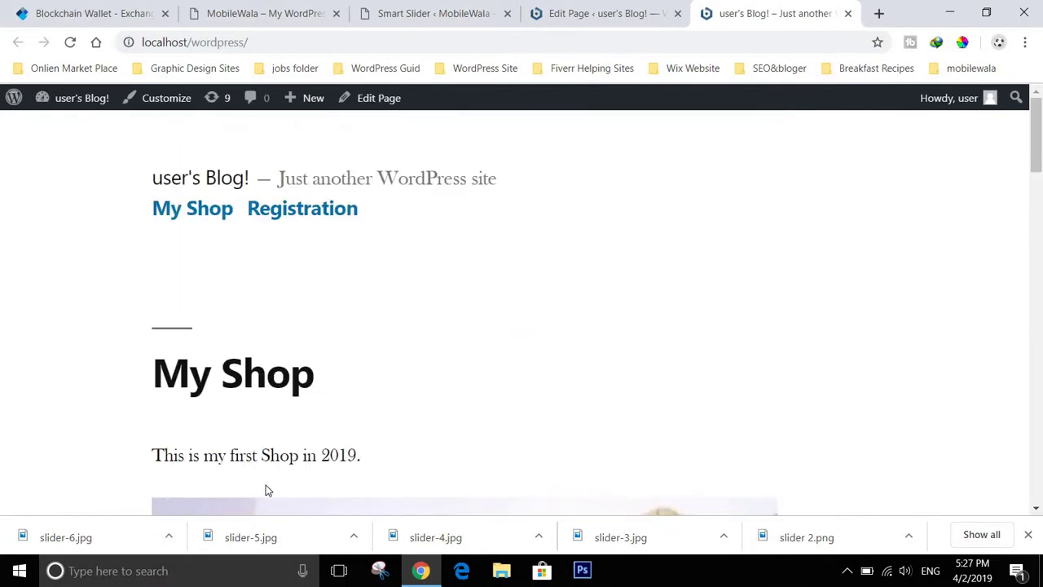
scroll(351, 409, "down", 2)
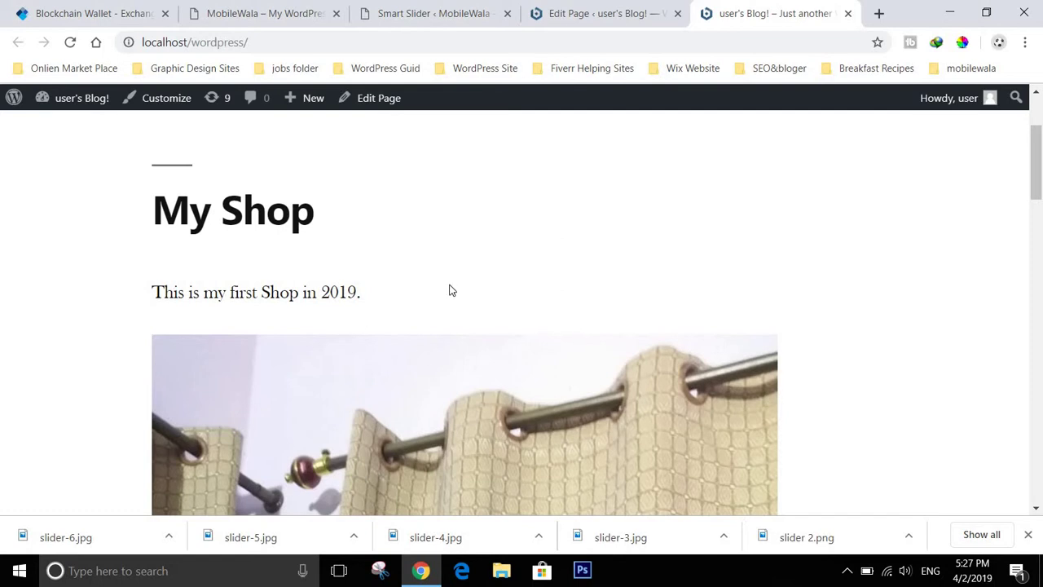
scroll(452, 291, "up", 2)
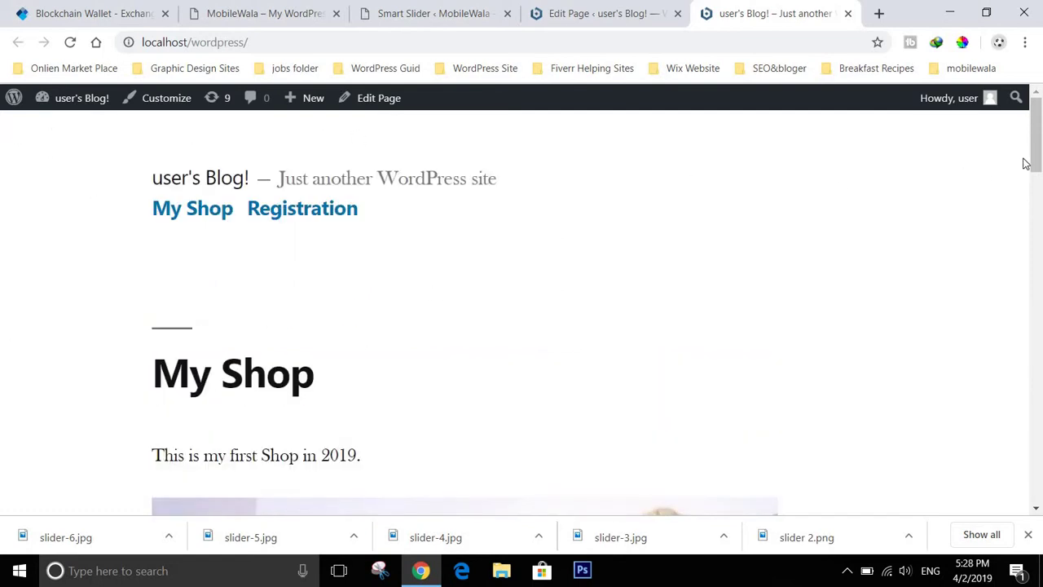
- Move the Smart Slider 3 block up above the photo, directly below the introductory paragraph of My Shop
left_click(607, 13)
scroll(265, 288, "up", 2)
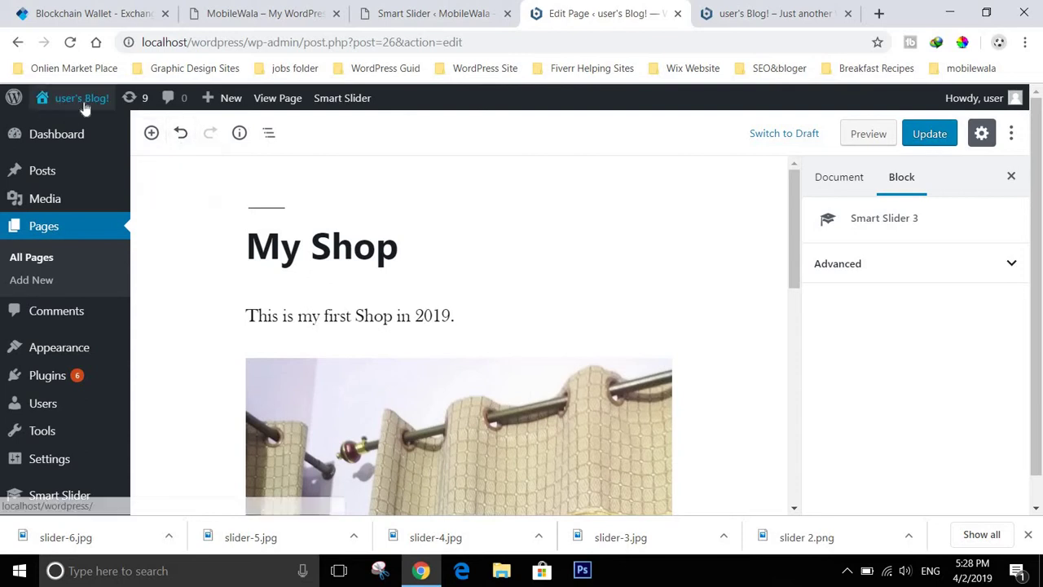
left_click(151, 134)
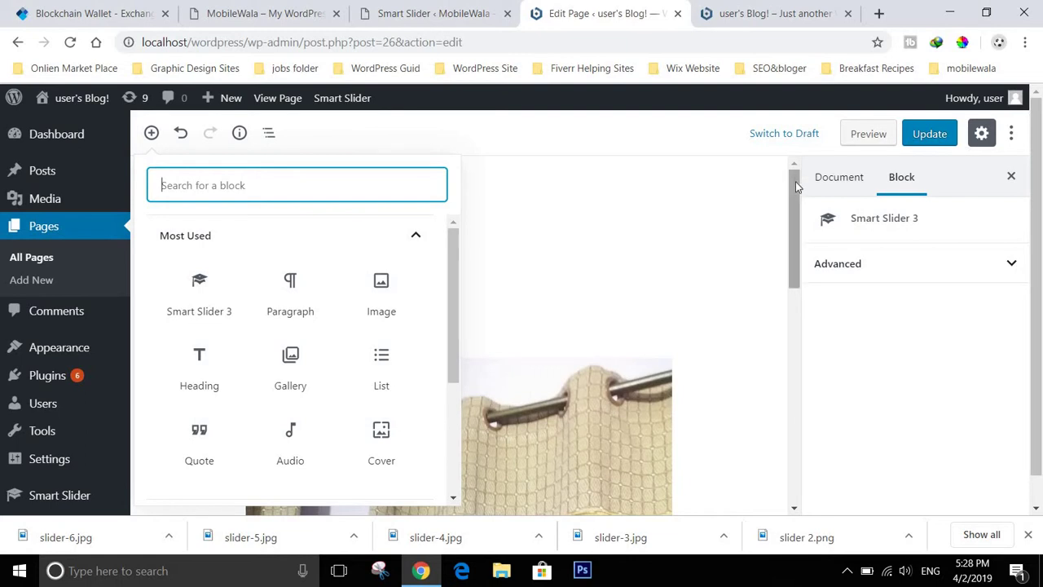
scroll(774, 196, "down", 1)
left_click(745, 217)
scroll(723, 227, "down", 1)
scroll(724, 227, "down", 5)
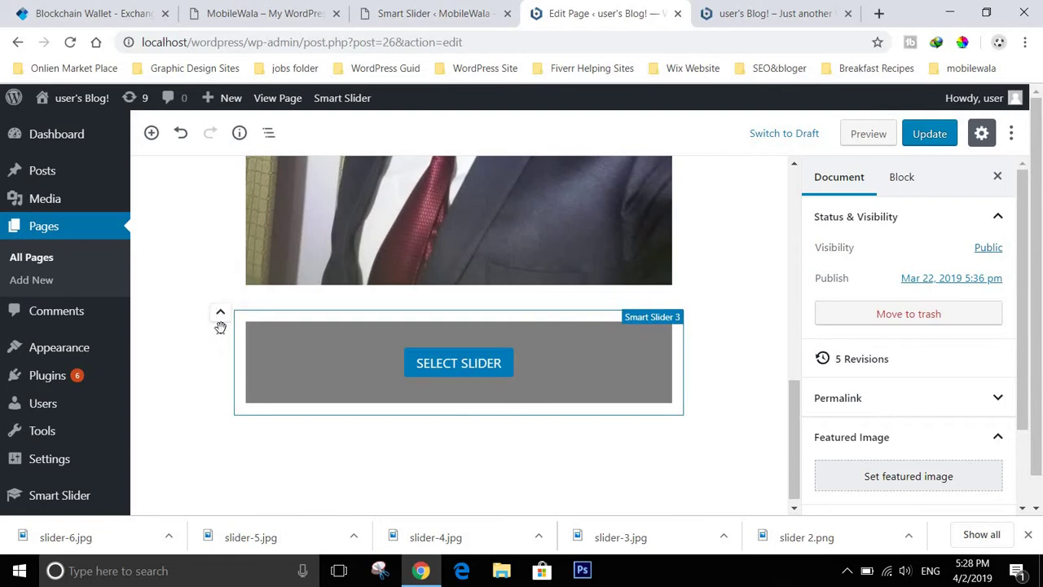
left_click(220, 316)
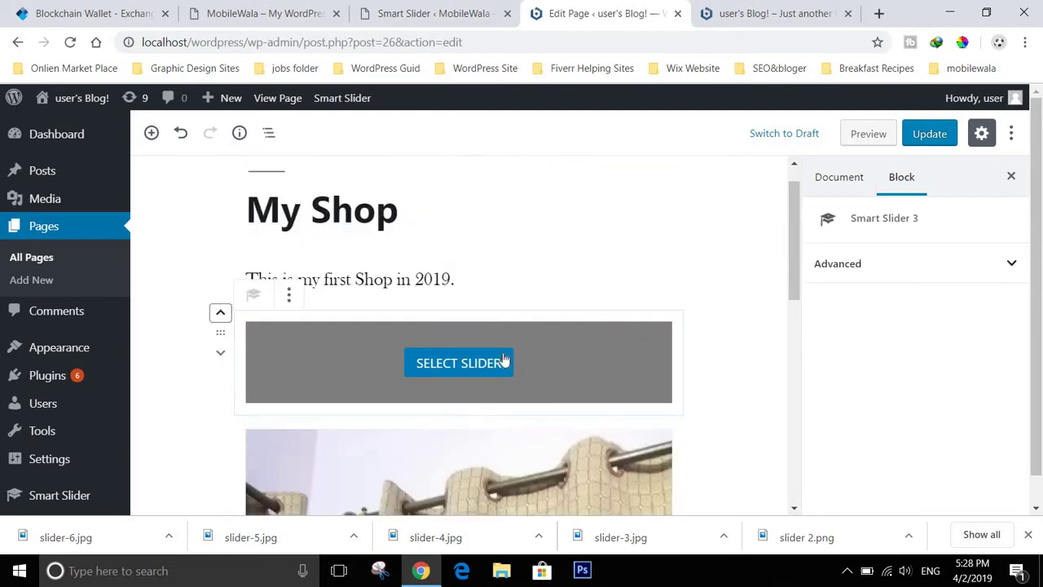
- Assign the slider named Slider one to the Smart Slider 3 block
left_click(466, 364)
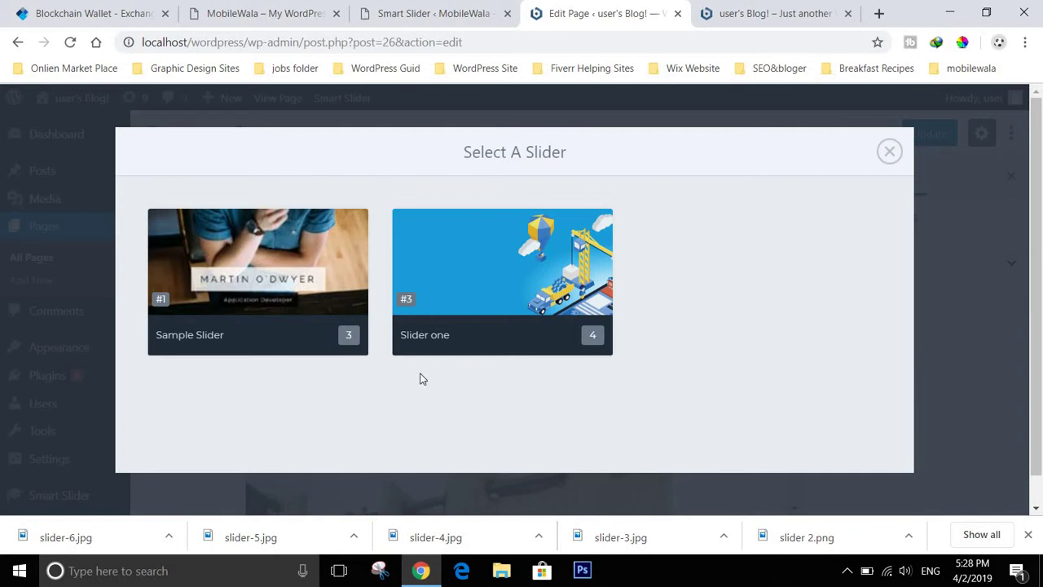
left_click(557, 354)
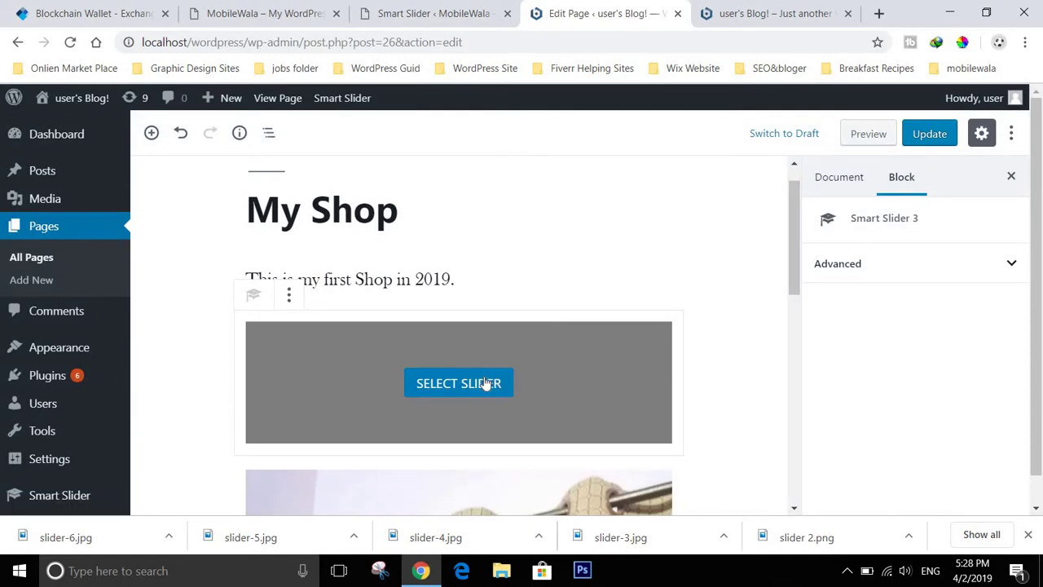
scroll(315, 354, "down", 1)
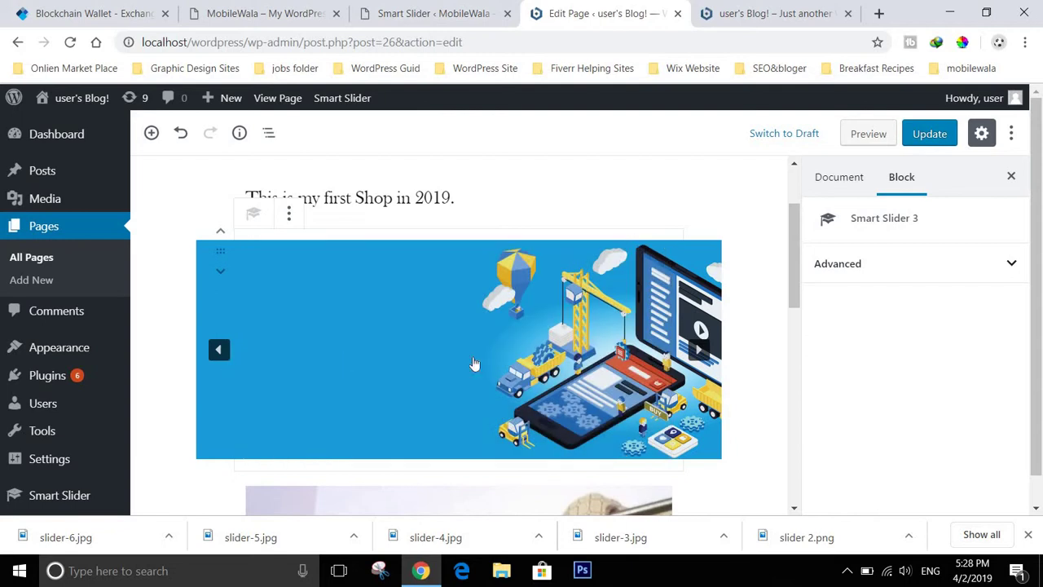
- Update the My Shop page and open the live page in a new browser tab
left_click(936, 138)
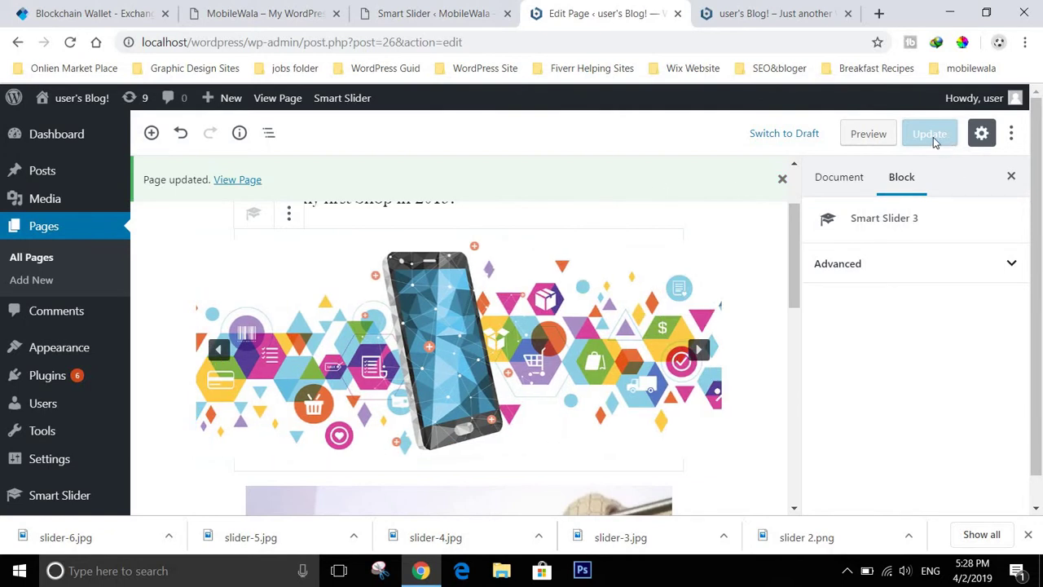
right_click(250, 185)
left_click(271, 192)
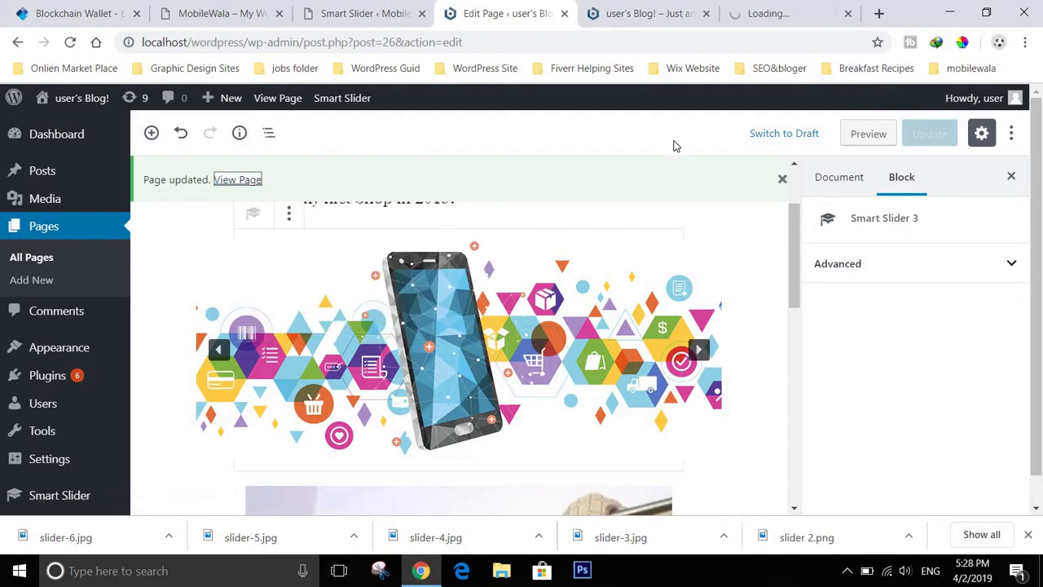
left_click(782, 13)
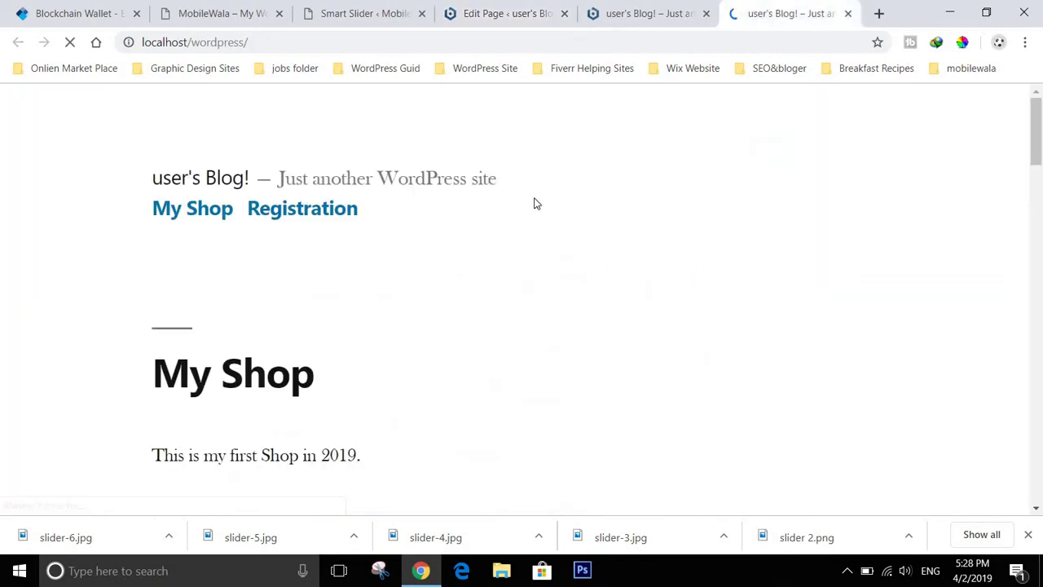
- Examine the published slider on the live My Shop page, checking its placement below the introductory text, its navigation arrows and its automatic slide changes
scroll(503, 233, "down", 3)
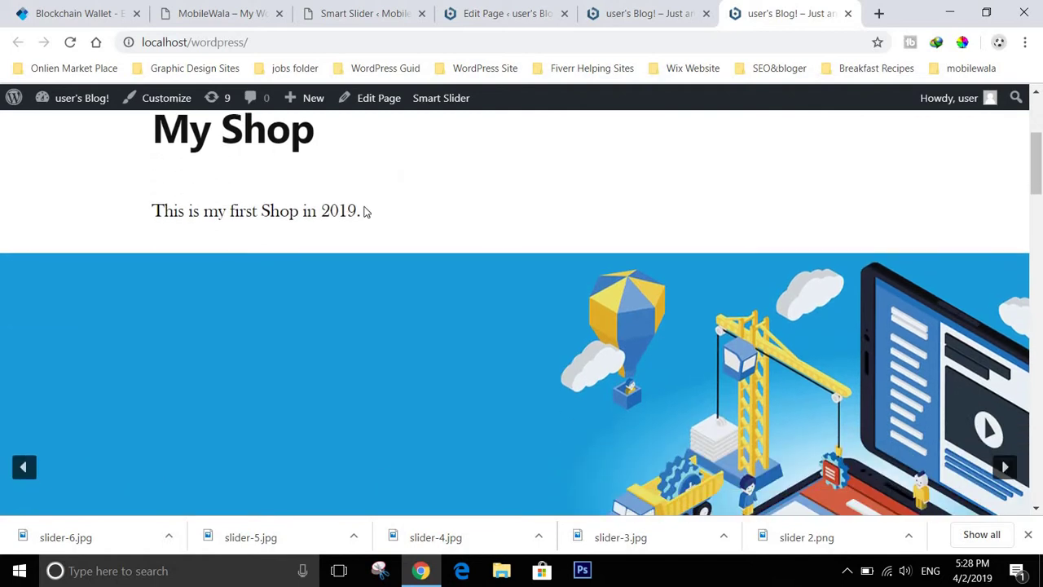
scroll(319, 210, "down", 3)
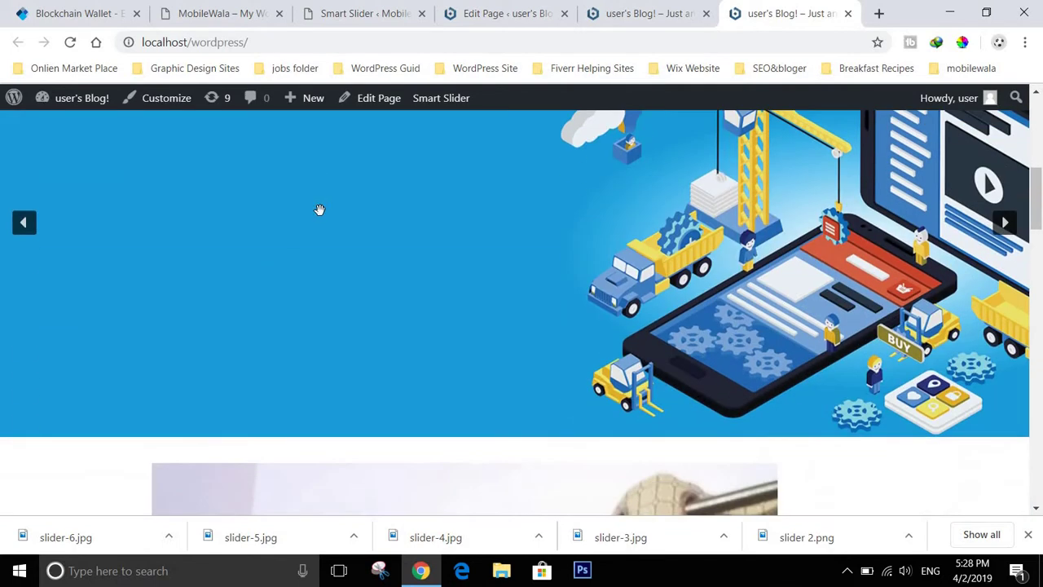
scroll(319, 210, "up", 1)
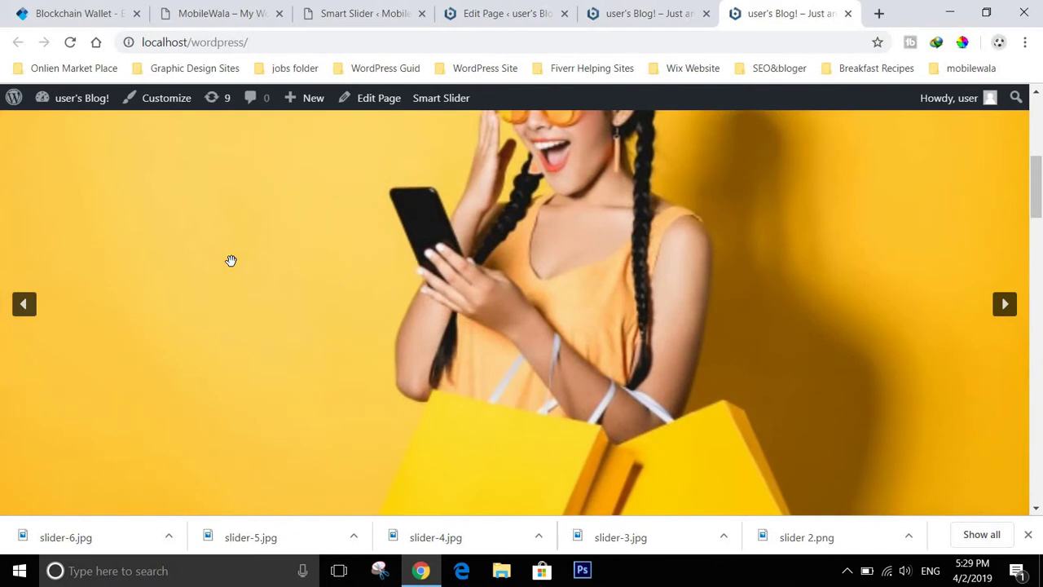
scroll(231, 260, "up", 1)
scroll(231, 260, "down", 3)
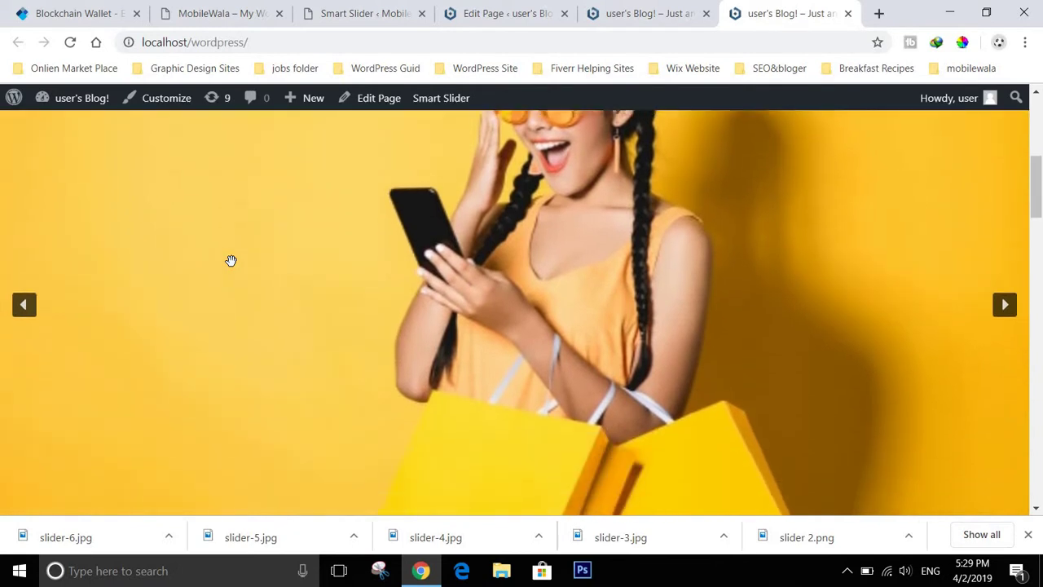
scroll(230, 260, "up", 3)
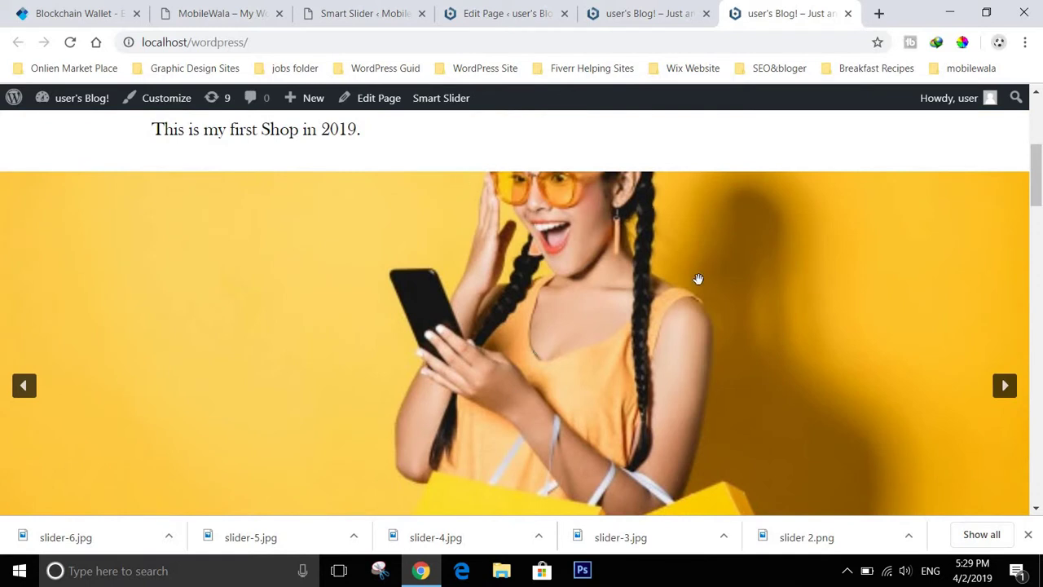
scroll(697, 277, "down", 1)
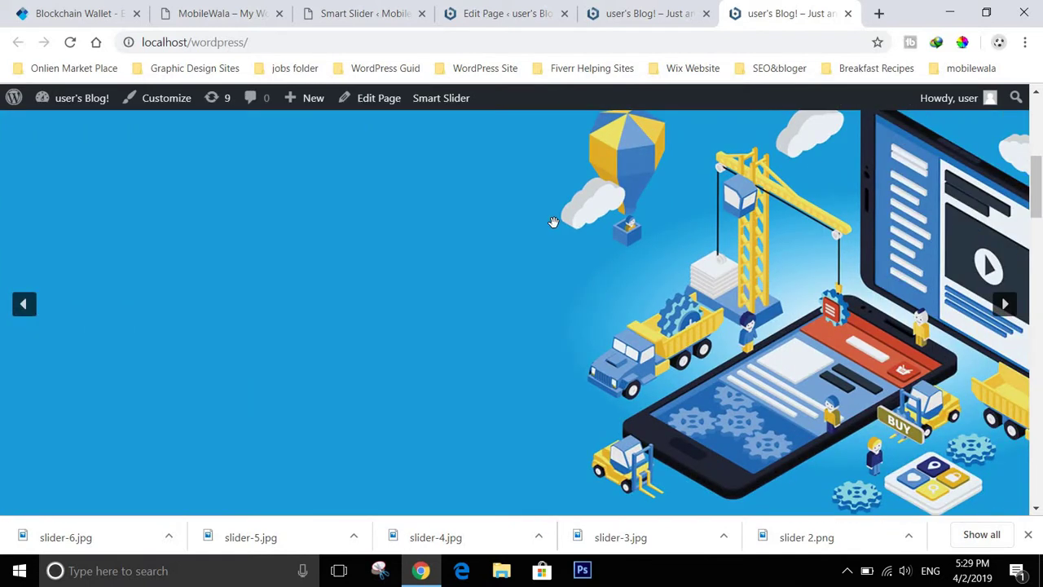